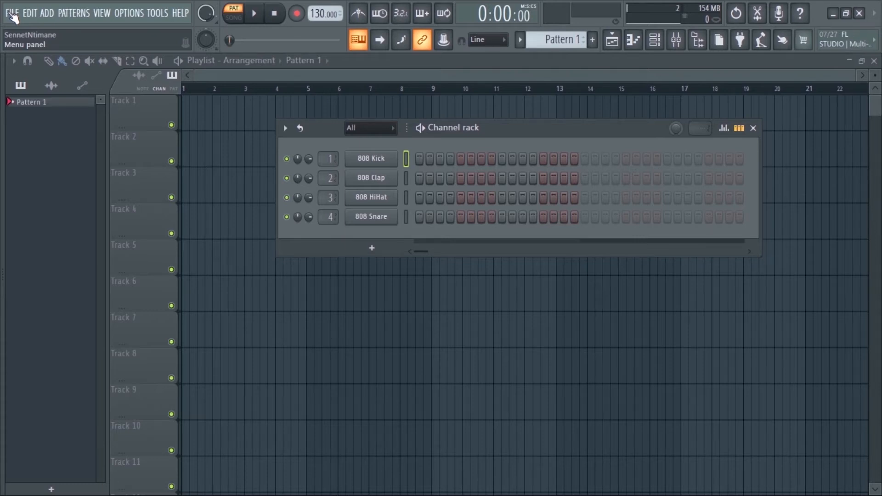
# Step: Examine the available commands for files and exporting, editing, patterns, window layout and background, and system options
pyautogui.click(12, 14)
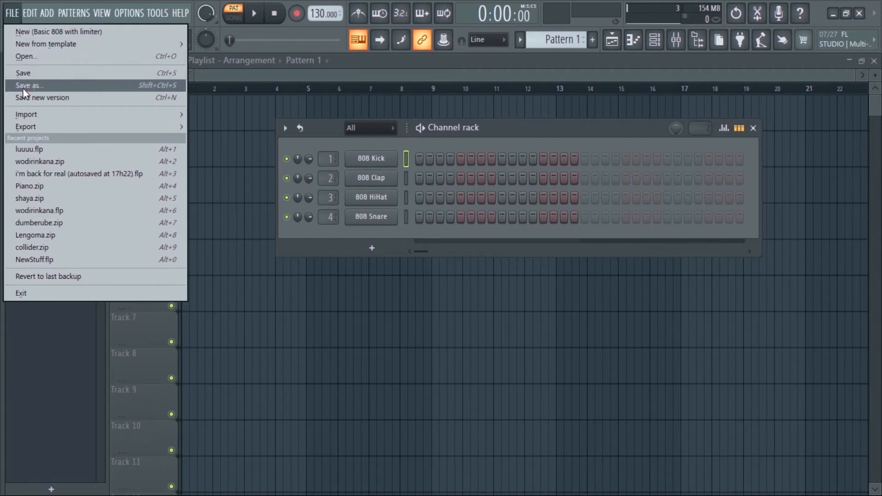
pyautogui.moveTo(137, 125)
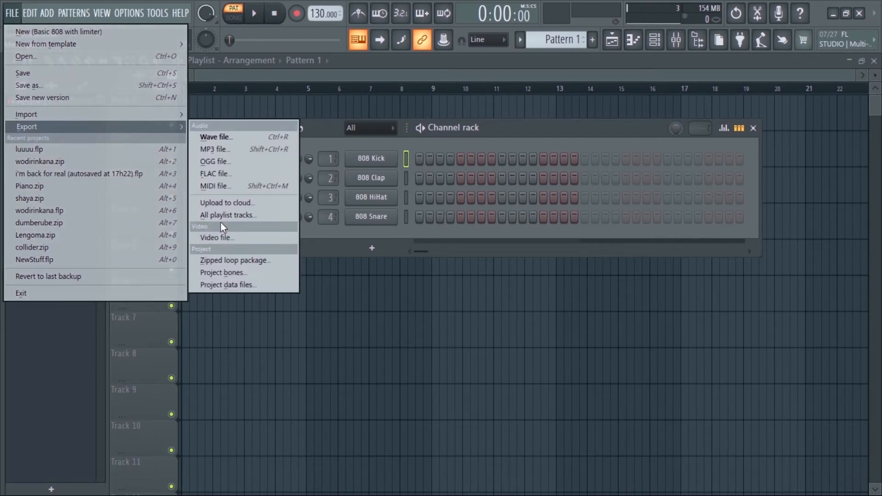
pyautogui.moveTo(90, 112)
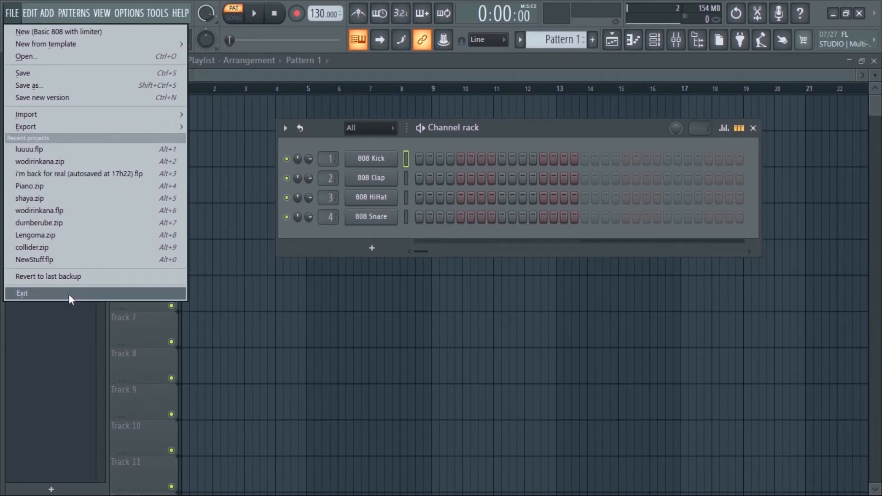
pyautogui.click(30, 13)
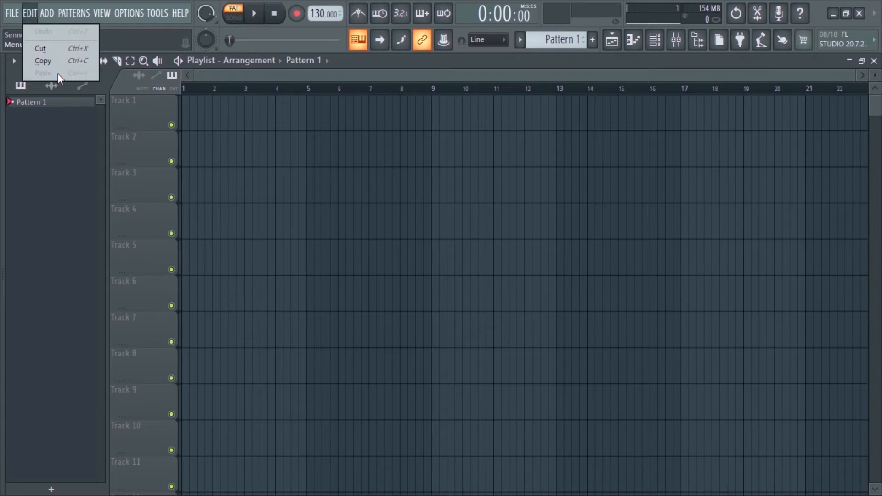
pyautogui.click(58, 114)
pyautogui.click(46, 11)
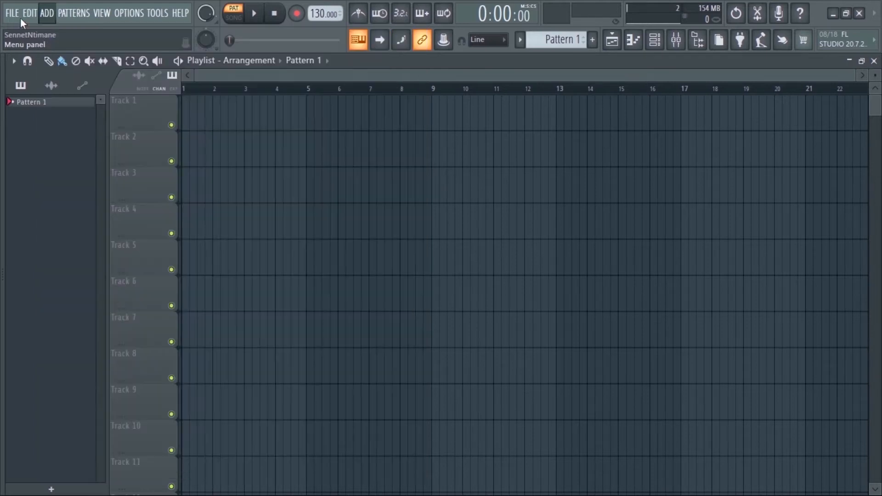
pyautogui.click(72, 13)
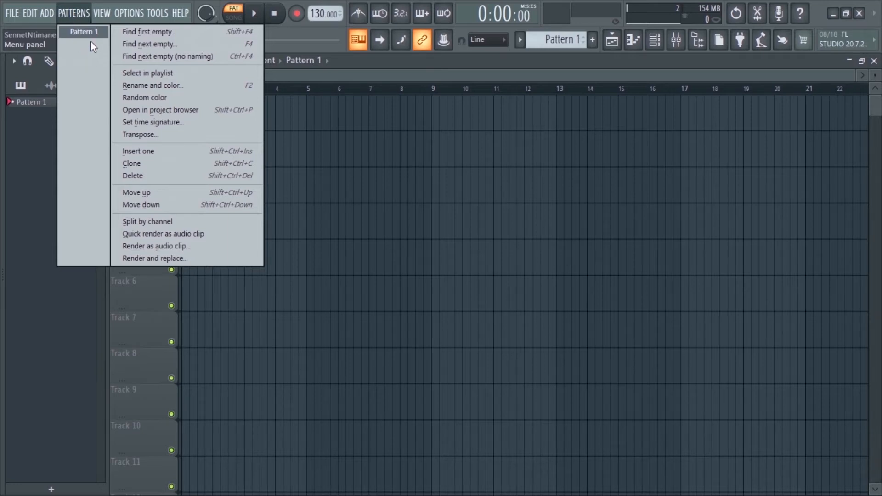
pyautogui.click(108, 15)
pyautogui.click(109, 15)
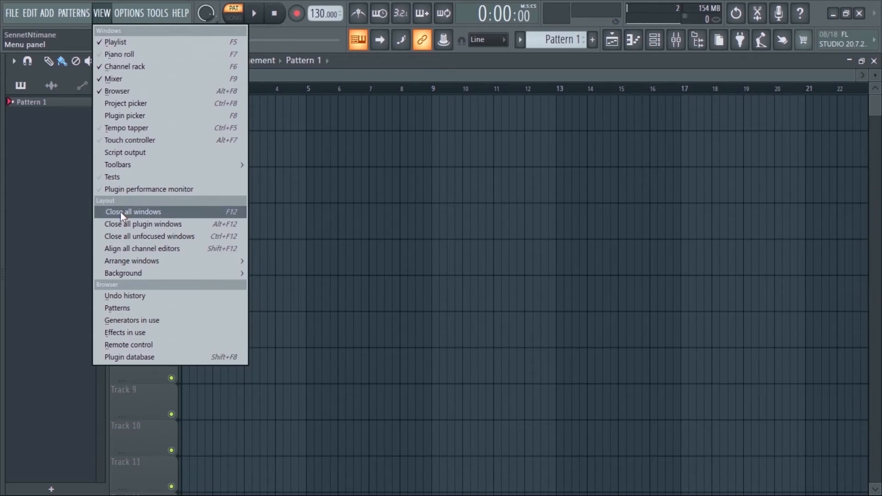
pyautogui.moveTo(225, 273)
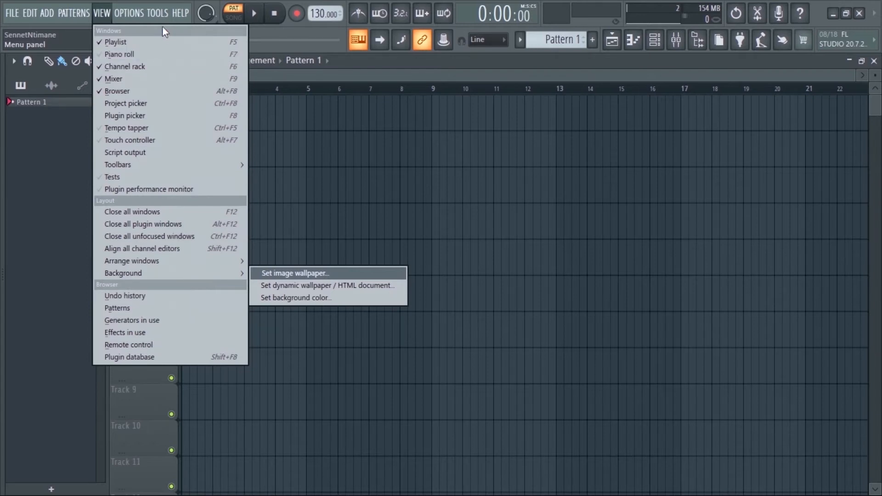
pyautogui.moveTo(138, 9)
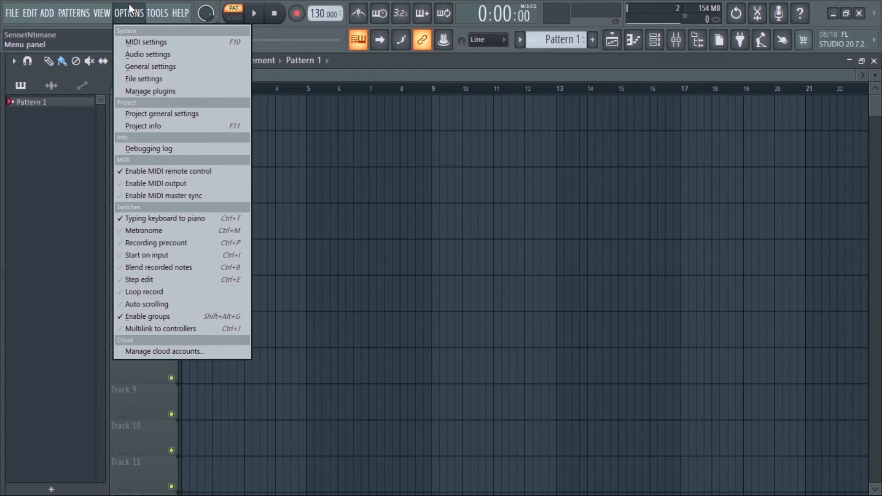
pyautogui.click(128, 4)
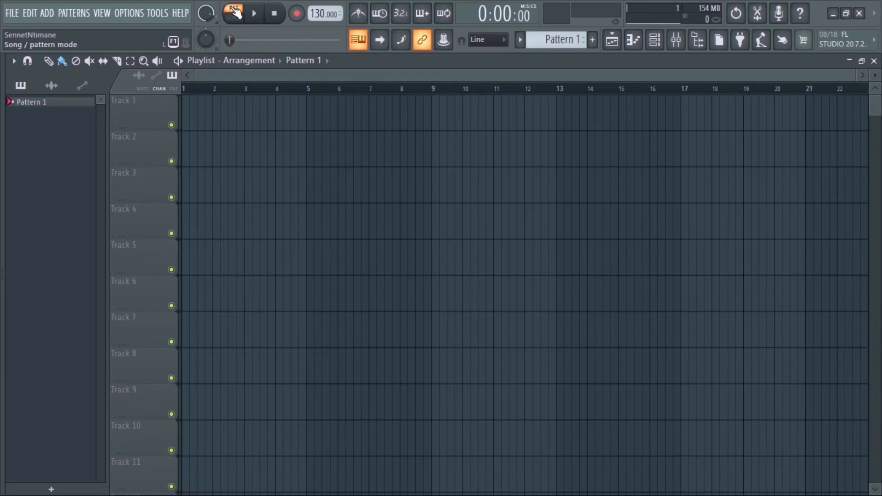
# Step: Show the channel rack, switch playback to Song mode, and return to the playlist
pyautogui.click(658, 41)
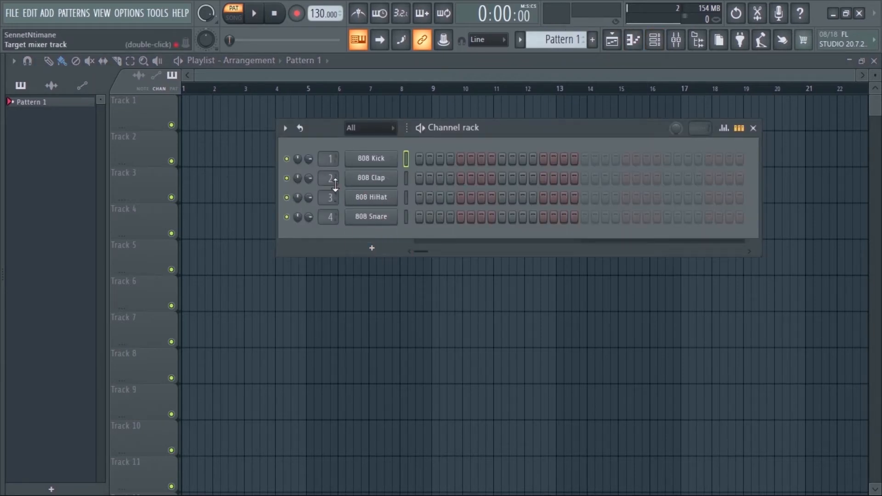
pyautogui.click(236, 18)
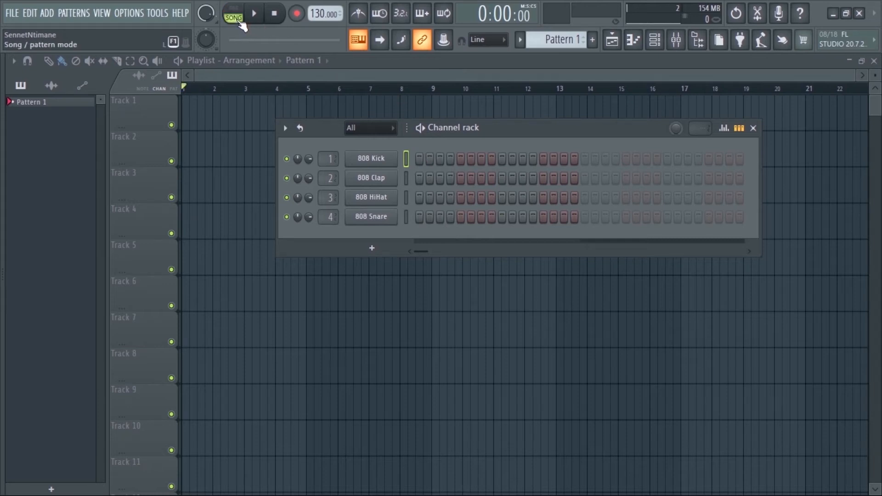
pyautogui.click(612, 39)
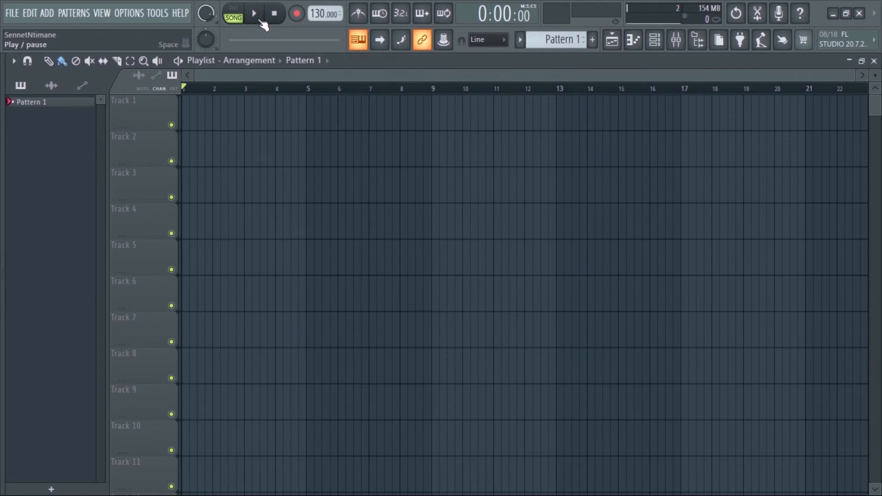
# Step: Start and stop song playback, and check the recording choices without starting a recording
pyautogui.click(255, 14)
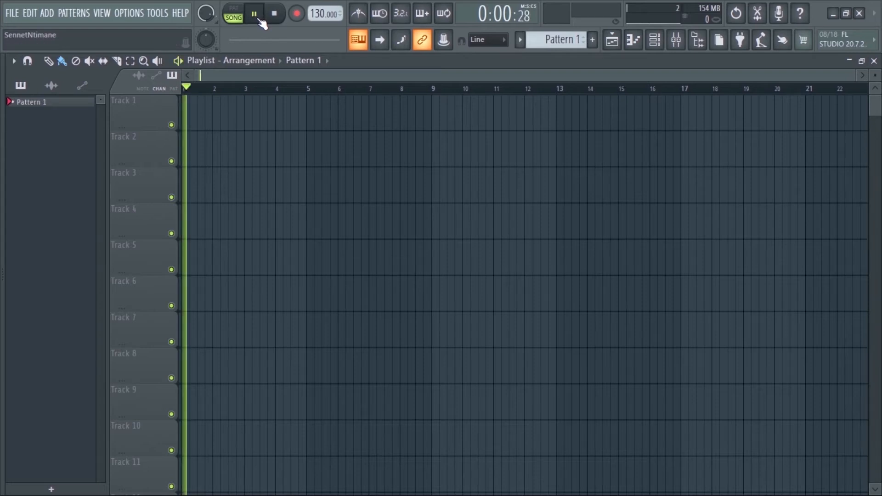
pyautogui.click(274, 14)
pyautogui.click(298, 15)
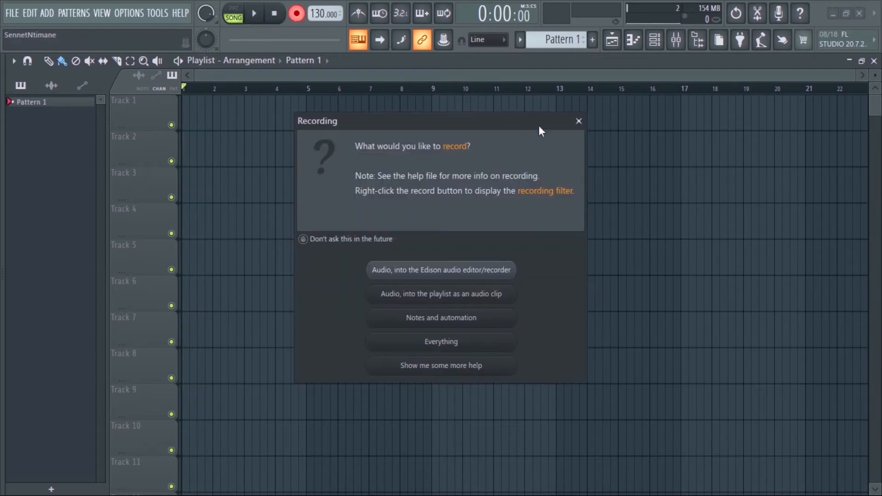
pyautogui.click(577, 121)
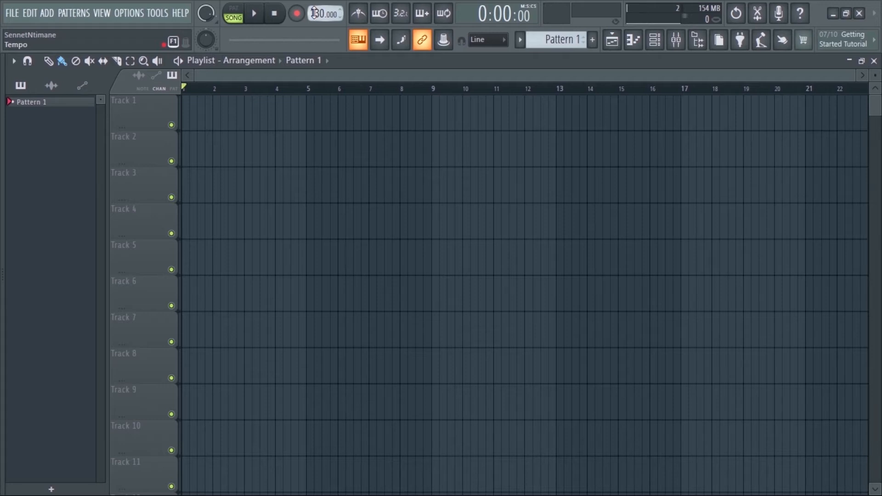
# Step: Look over the tempo options and BPM presets without choosing one
pyautogui.moveTo(314, 12); pyautogui.dragTo(313, 16)
pyautogui.rightClick(326, 17)
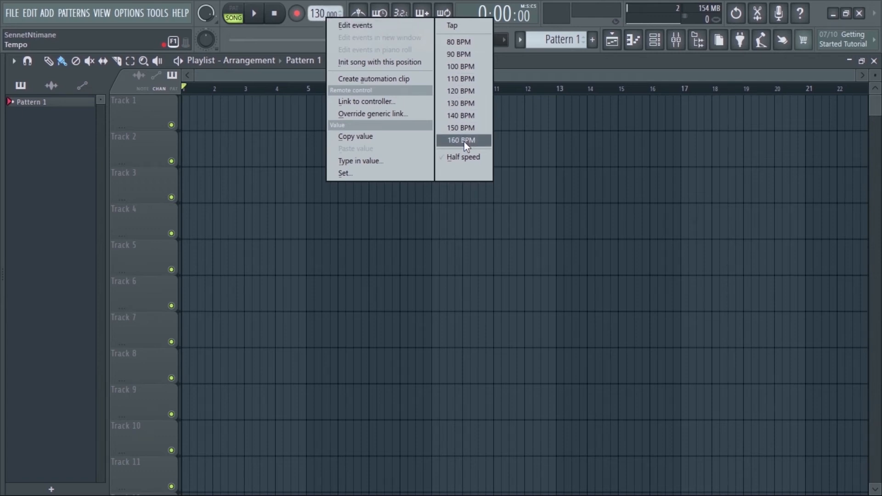
pyautogui.click(296, 40)
# Step: Look at the channel rack and the pattern selector's options for naming, cloning and rendering patterns
pyautogui.moveTo(558, 45); pyautogui.dragTo(558, 45)
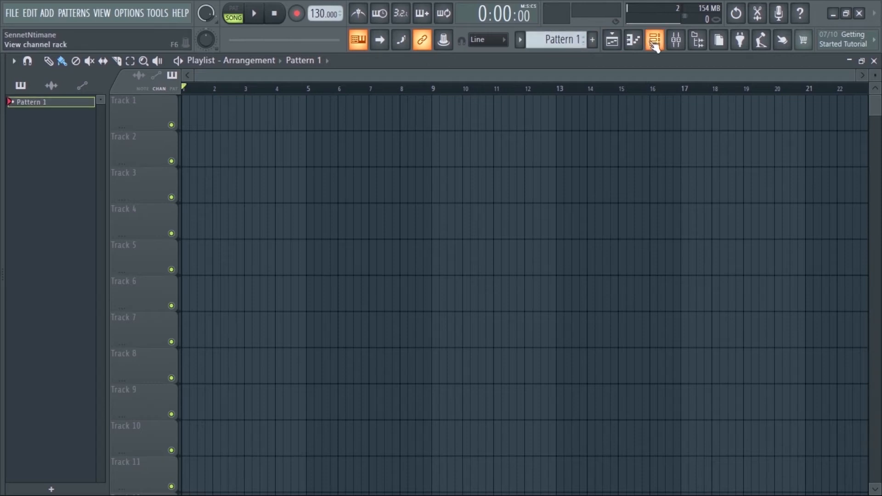
pyautogui.click(655, 40)
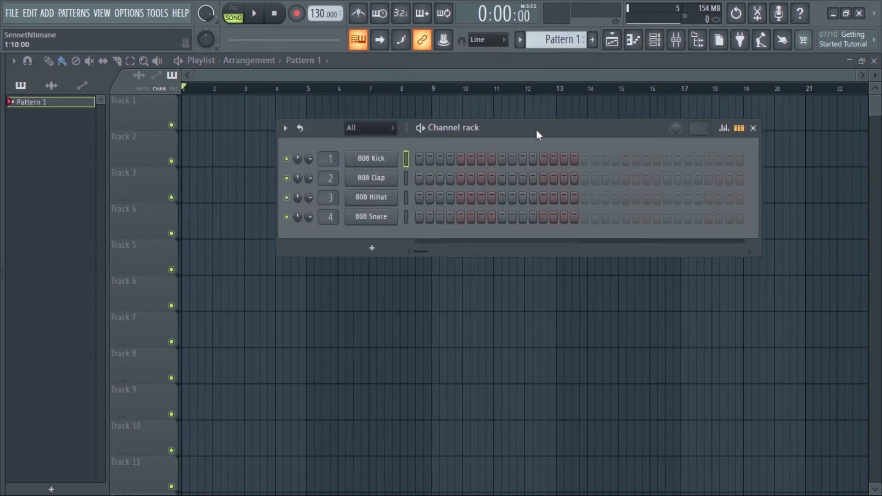
pyautogui.press('F6')
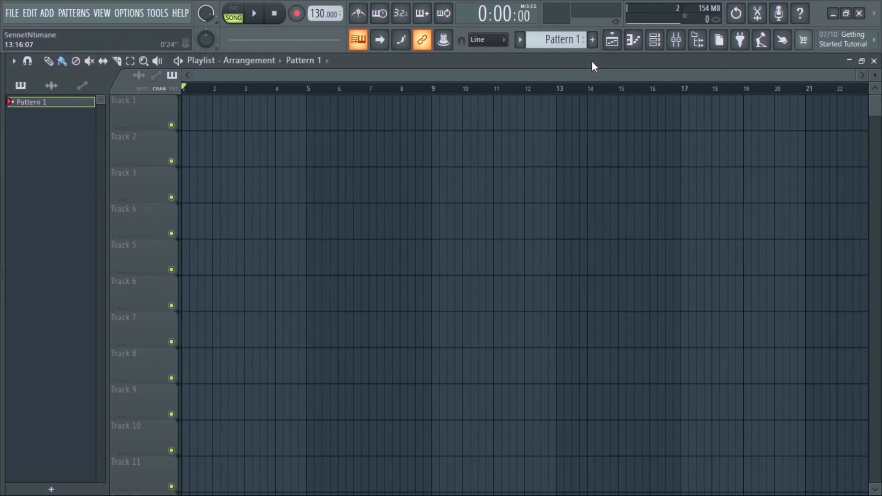
pyautogui.click(571, 39)
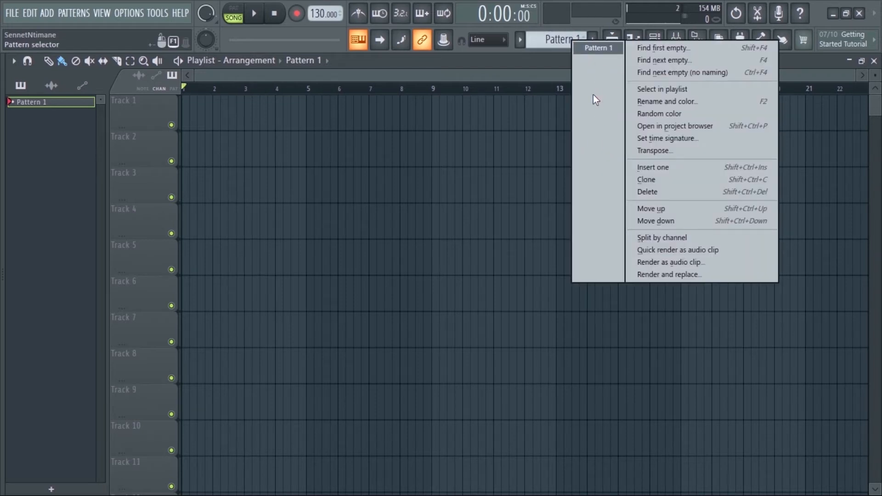
pyautogui.click(554, 41)
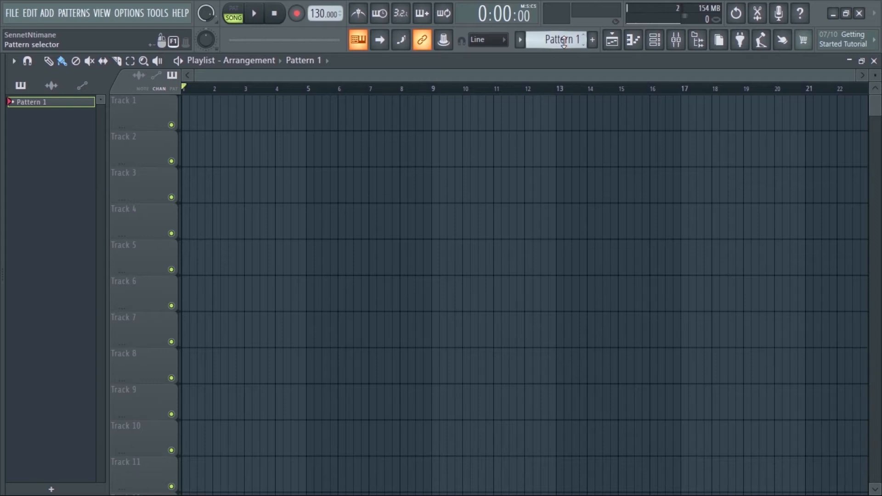
pyautogui.moveTo(563, 42)
pyautogui.mouseDown()
pyautogui.moveTo(564, 20)
pyautogui.moveTo(564, 43)
pyautogui.mouseUp()
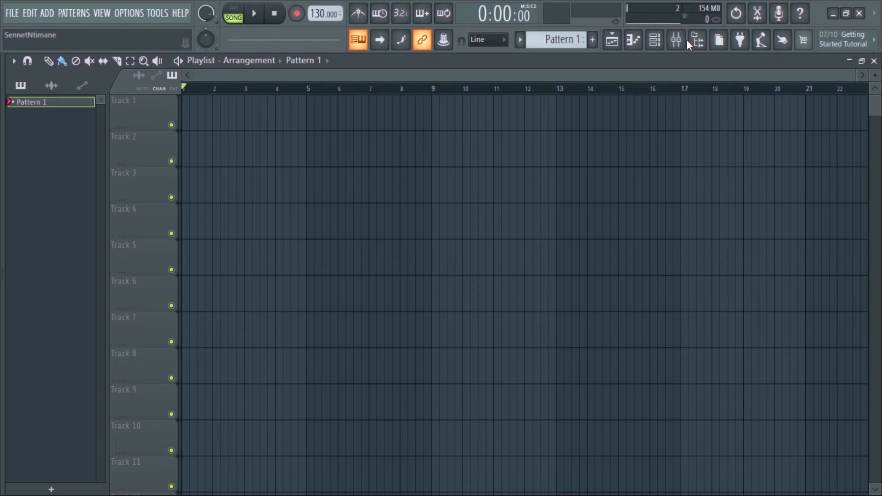
pyautogui.click(657, 41)
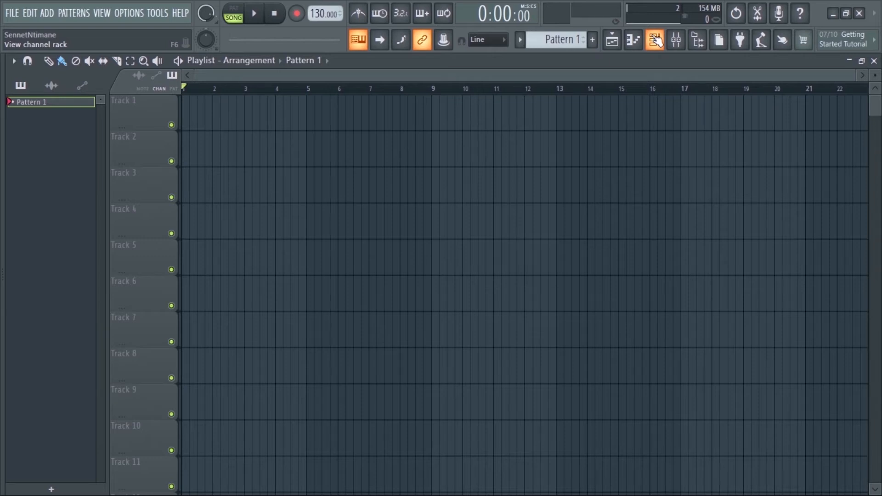
# Step: Expand the collapsed browser beside the playlist and look through its sample and project folders
pyautogui.moveTo(5, 278); pyautogui.dragTo(100, 287)
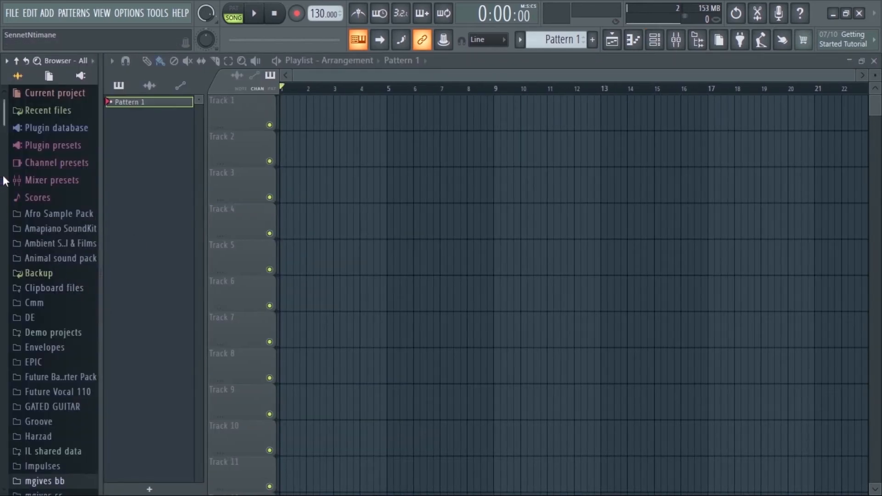
pyautogui.scroll(-8, 37, 402)
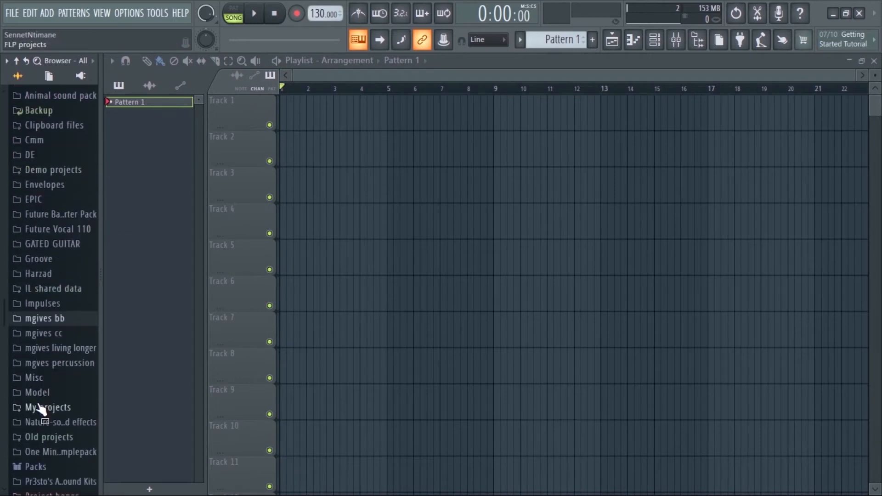
pyautogui.scroll(8, 37, 402)
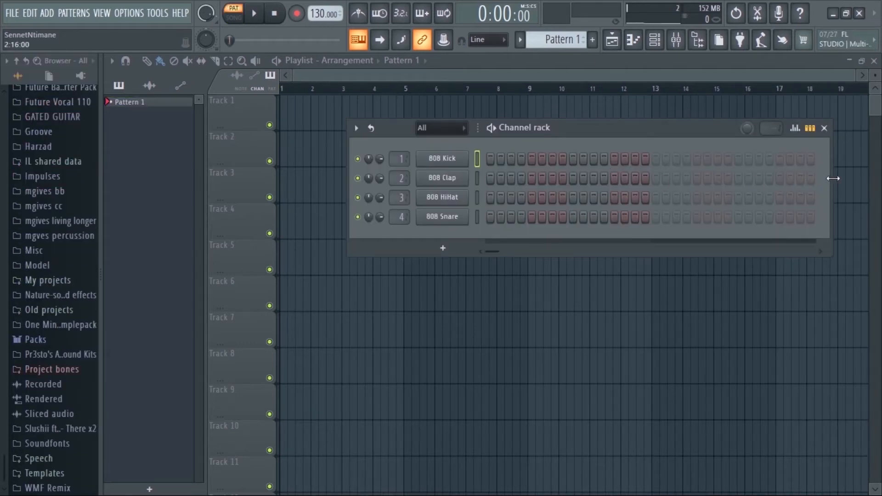
# Step: Move the channel rack closer to the track names, and try narrowing it to 16 steps before widening it again
pyautogui.moveTo(691, 134); pyautogui.dragTo(619, 147)
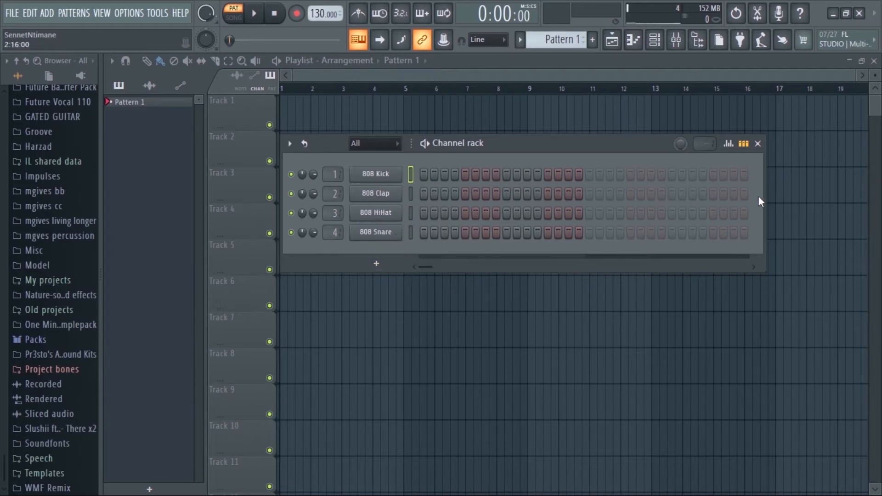
pyautogui.moveTo(764, 196); pyautogui.dragTo(589, 202)
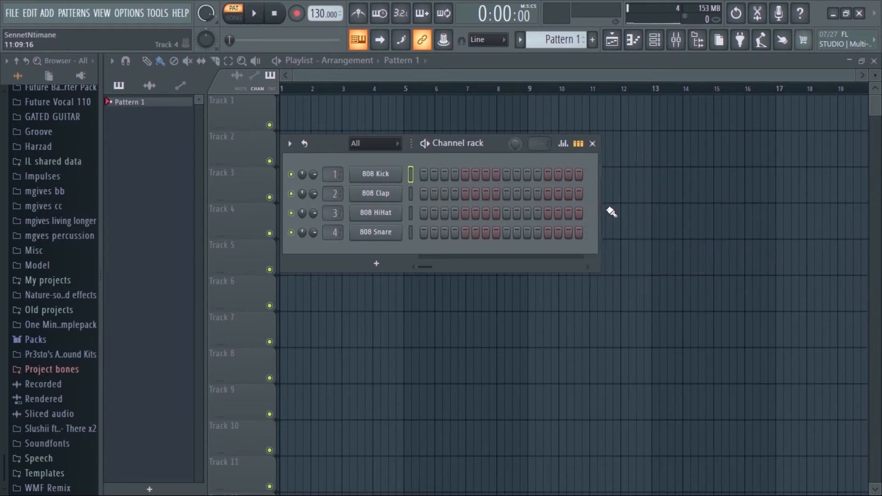
pyautogui.moveTo(601, 210); pyautogui.dragTo(765, 211)
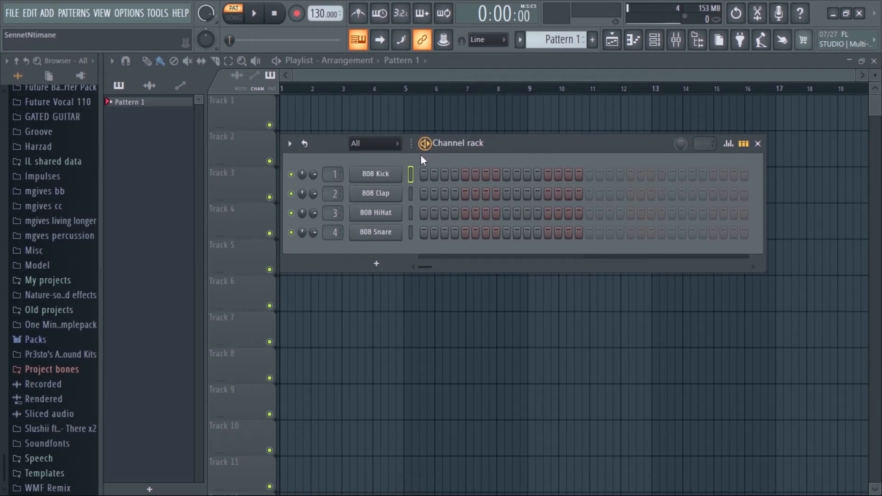
# Step: Expand the Kicks folder within the Drums packs and preview the 909 Kick sample
pyautogui.click(20, 344)
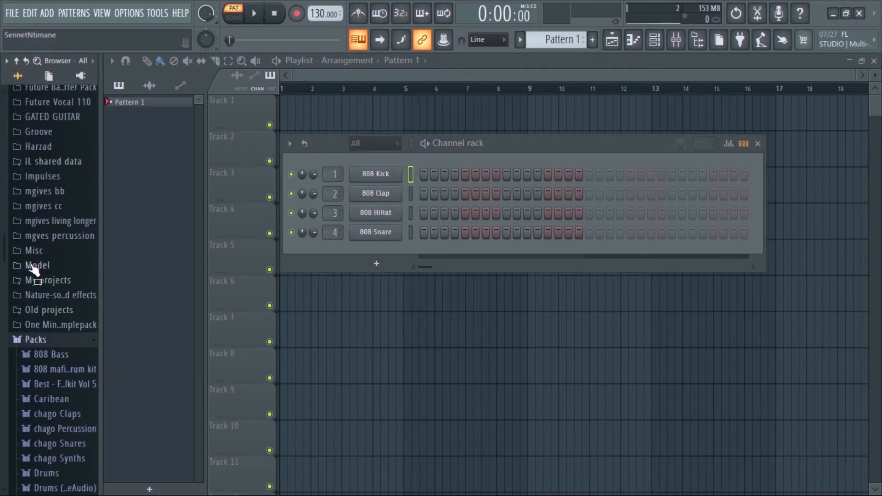
pyautogui.scroll(-5, 62, 455)
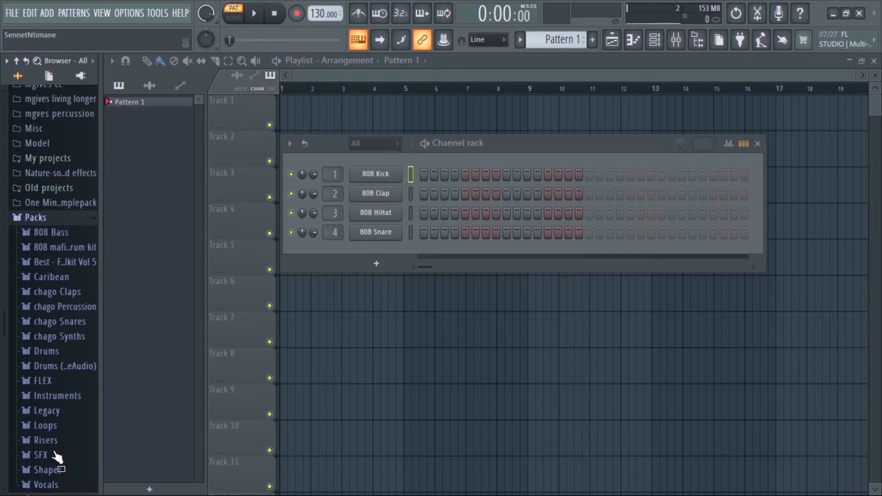
pyautogui.click(35, 311)
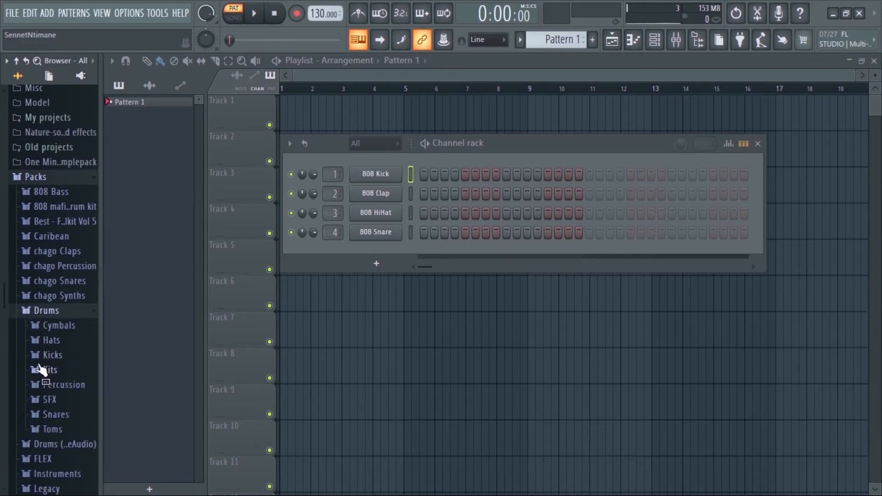
pyautogui.click(46, 355)
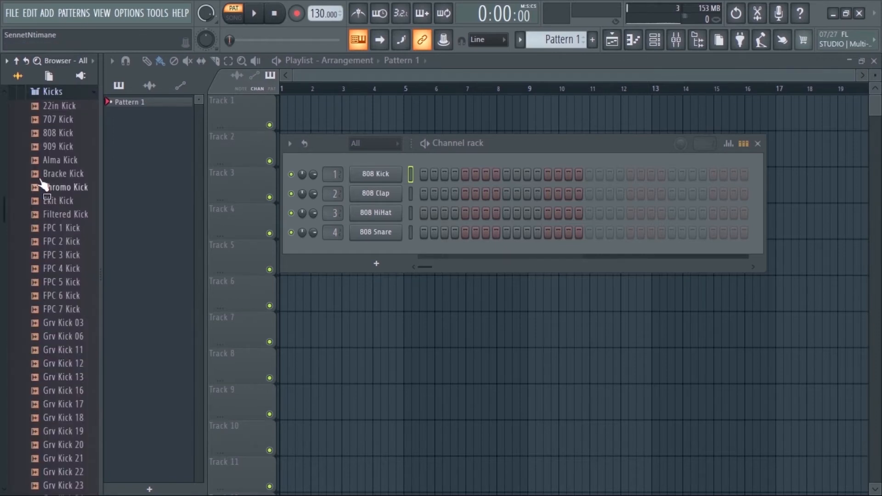
pyautogui.click(52, 148)
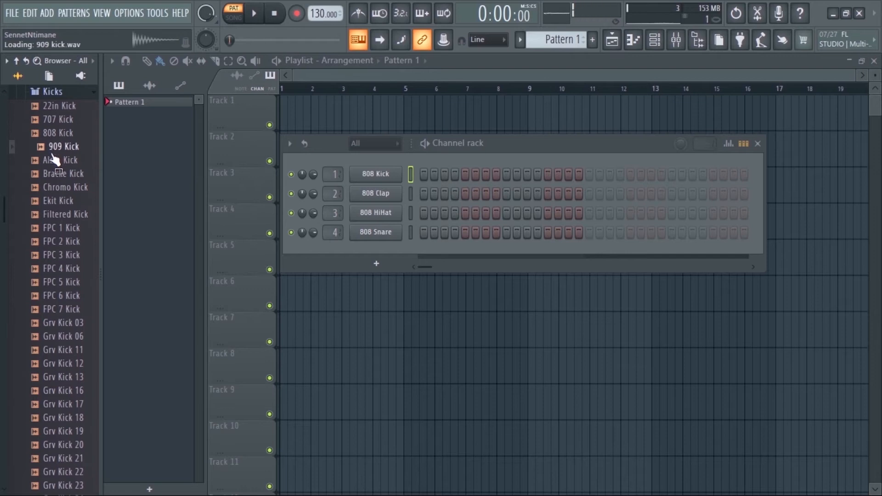
# Step: Preview several samples in the Kicks folder and load FPC 6 Kick onto the 808 Kick channel
pyautogui.click(53, 160)
pyautogui.click(56, 175)
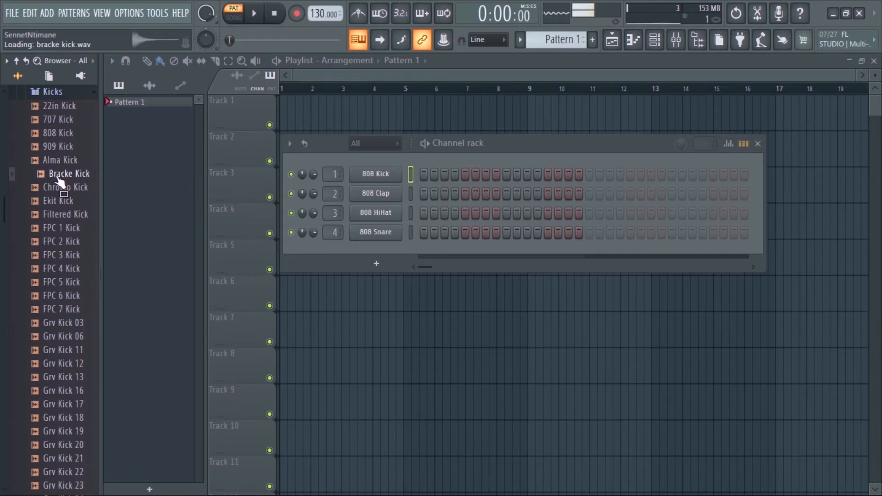
pyautogui.click(54, 189)
pyautogui.click(55, 201)
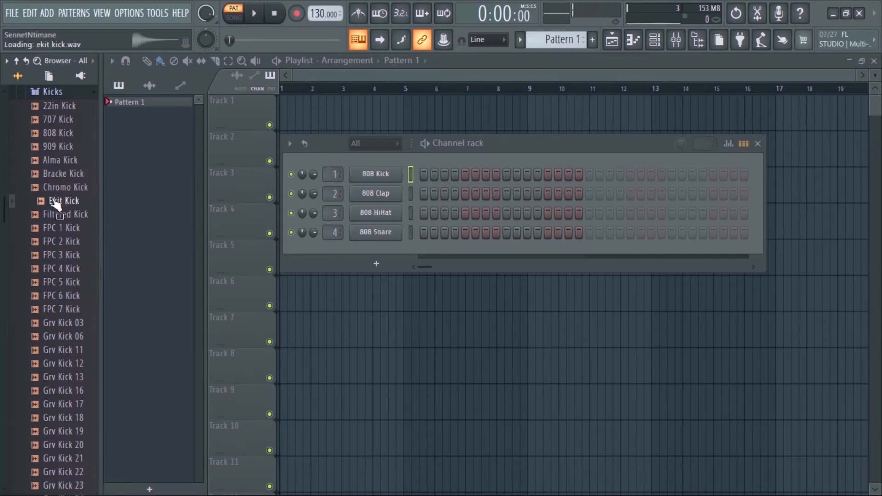
pyautogui.click(57, 283)
pyautogui.click(59, 296)
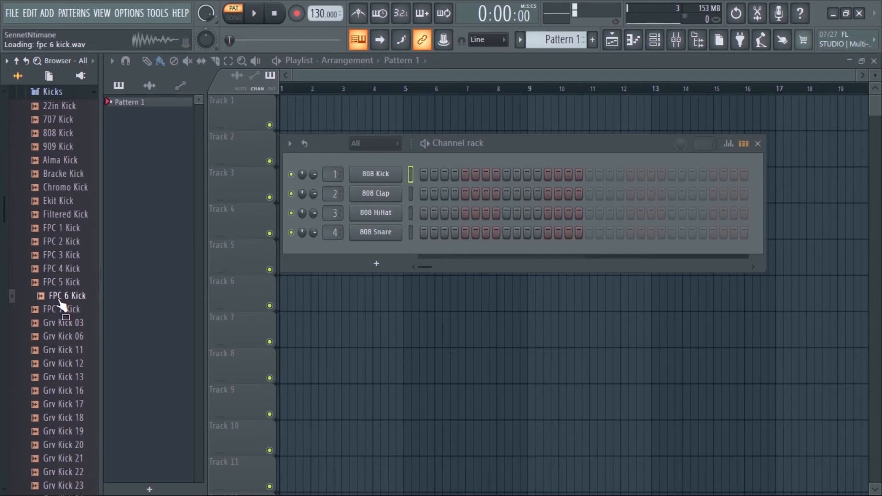
pyautogui.moveTo(61, 306); pyautogui.dragTo(374, 178)
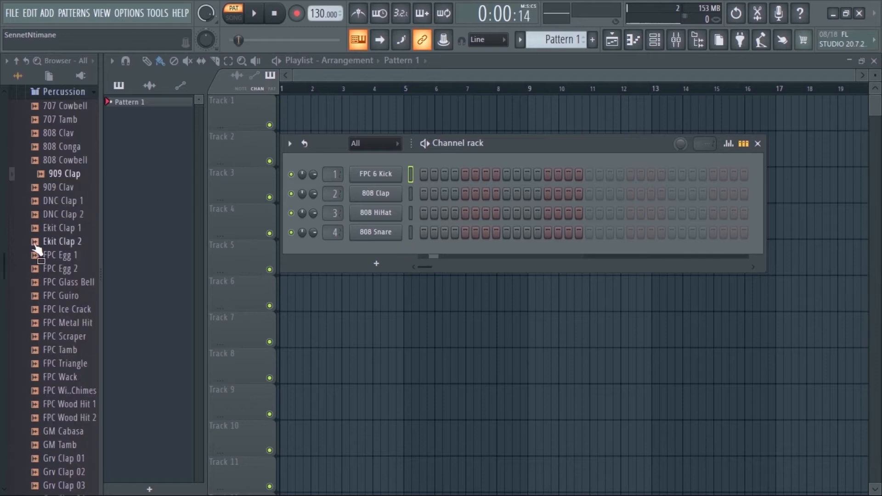
# Step: Replace the 808 Clap, 808 HiHat and 808 Snare channels with FPC Egg 1, FPC Scraper and FPC Wood Hit 2 from the Percussion folder
pyautogui.moveTo(36, 253); pyautogui.dragTo(376, 194)
pyautogui.moveTo(46, 337); pyautogui.dragTo(366, 219)
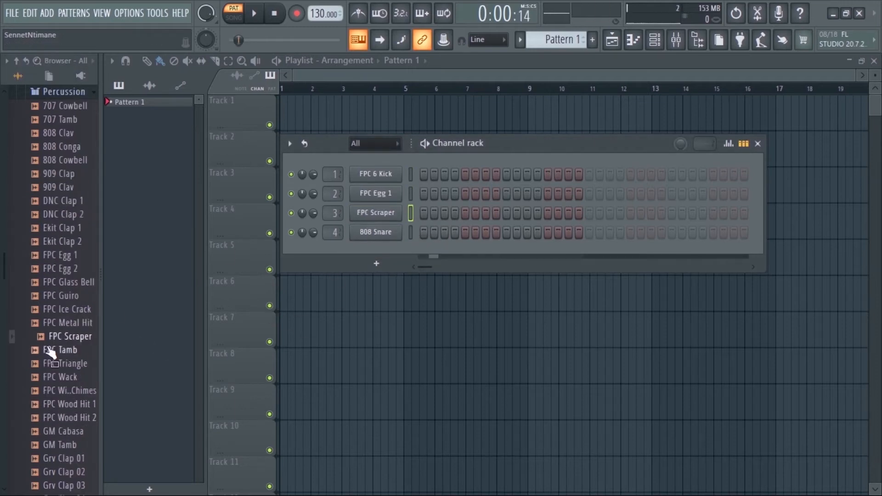
pyautogui.moveTo(53, 418); pyautogui.dragTo(370, 233)
# Step: Preview more Percussion samples and add Grv Clap 04 as a new channel below the existing ones
pyautogui.click(64, 461)
pyautogui.click(62, 447)
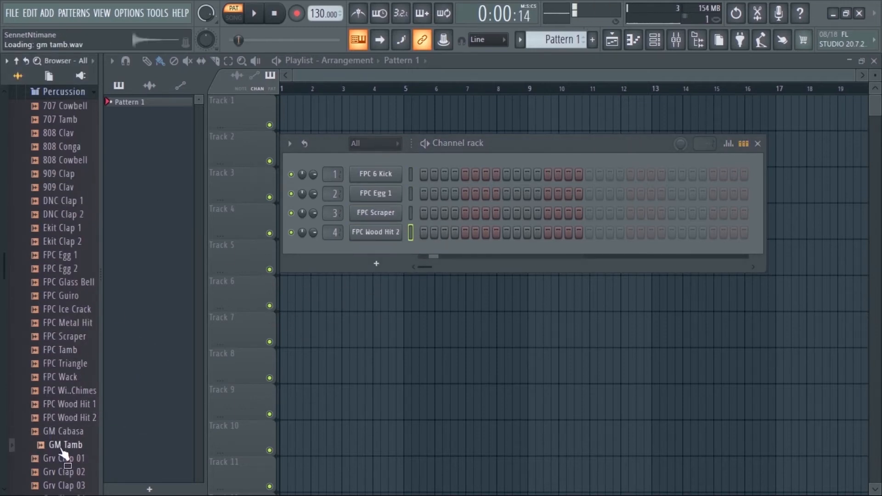
pyautogui.click(61, 472)
pyautogui.scroll(-6, 61, 469)
pyautogui.click(62, 242)
pyautogui.moveTo(62, 256); pyautogui.dragTo(314, 271)
# Step: Open the Snares folder and add FPC Rim as a new channel at the end of the channel rack
pyautogui.scroll(-8, 55, 367)
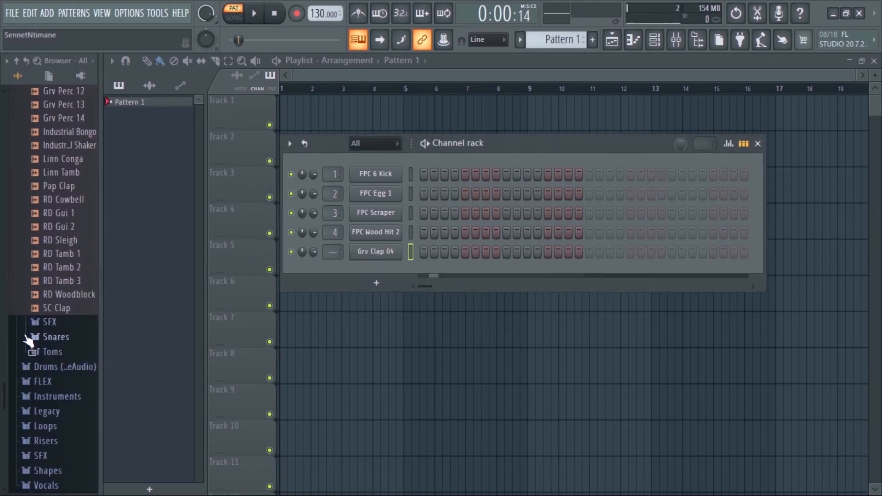
pyautogui.click(46, 335)
pyautogui.click(63, 349)
pyautogui.moveTo(63, 349); pyautogui.dragTo(363, 276)
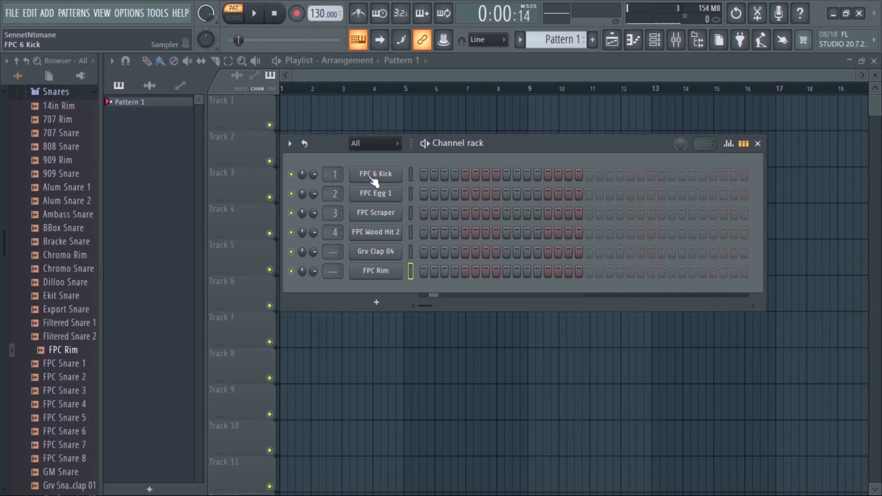
# Step: Fill the FPC 6 Kick channel on each 4 steps and set the tempo to 120
pyautogui.click(590, 175)
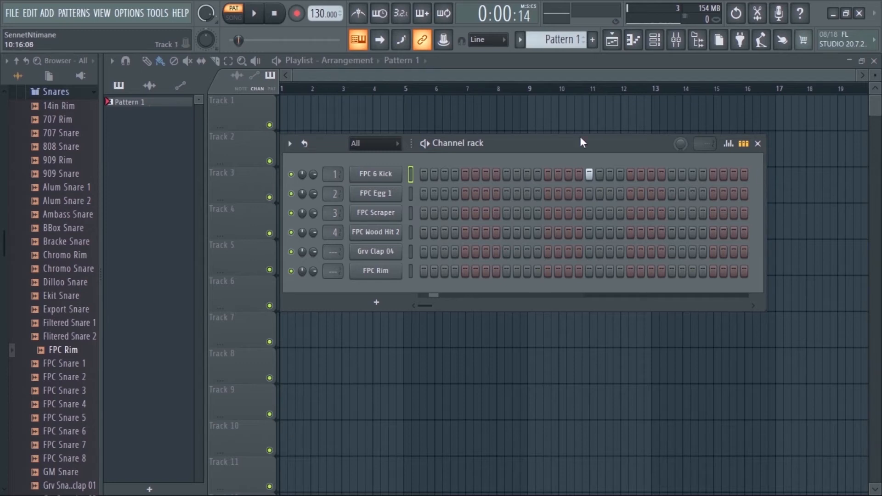
pyautogui.rightClick(382, 173)
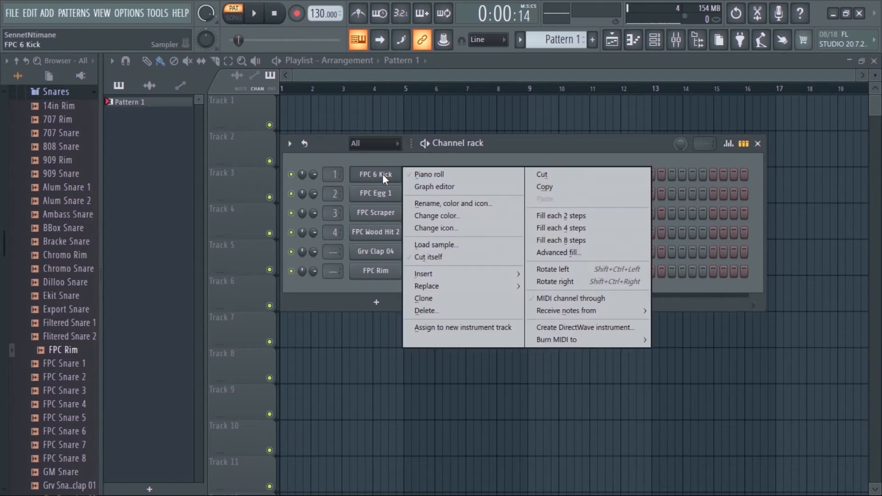
pyautogui.click(559, 228)
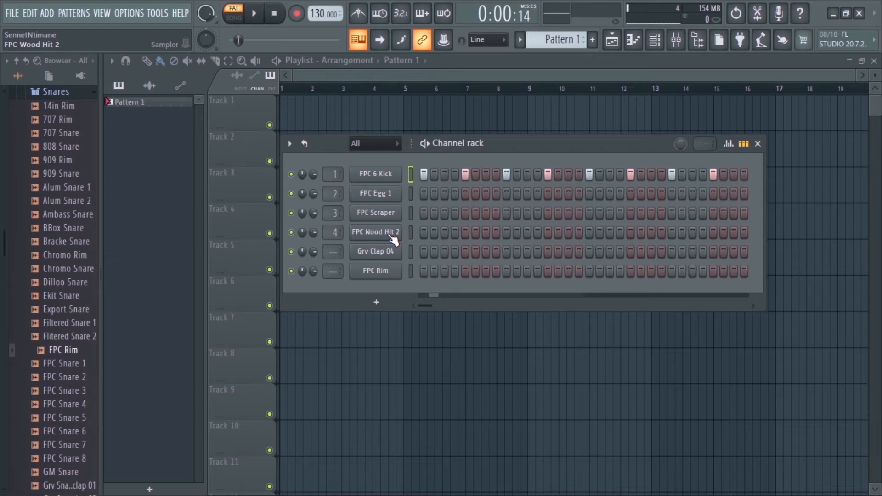
pyautogui.moveTo(324, 13); pyautogui.dragTo(324, 26)
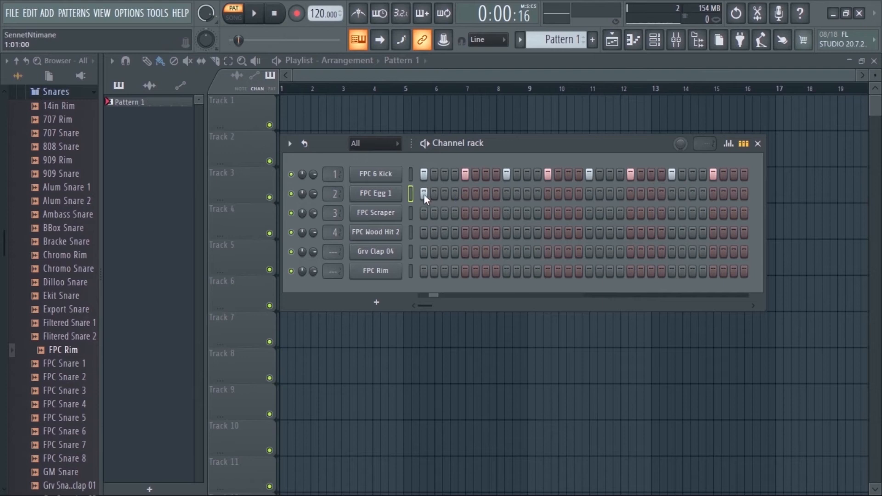
# Step: While the channel rack plays, place FPC Egg 1 hits on steps 7, 16, 23 and 32, and stop playback
pyautogui.click(425, 143)
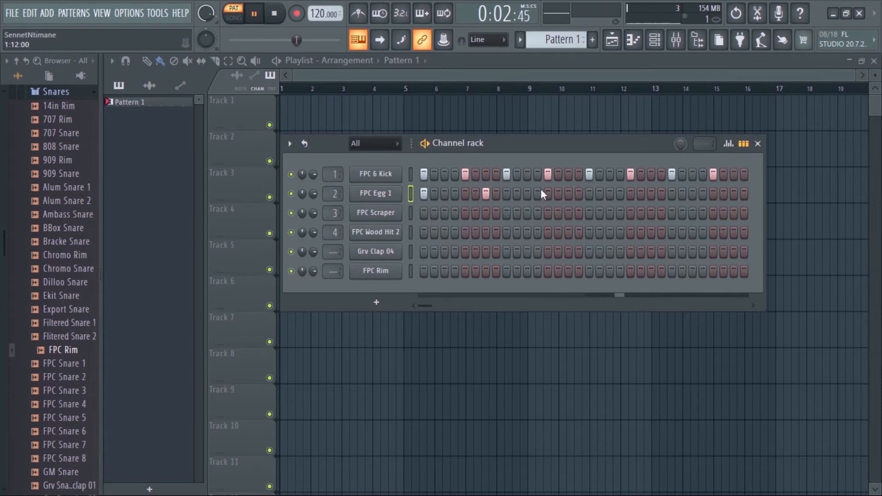
pyautogui.click(579, 194)
pyautogui.click(651, 194)
pyautogui.click(744, 193)
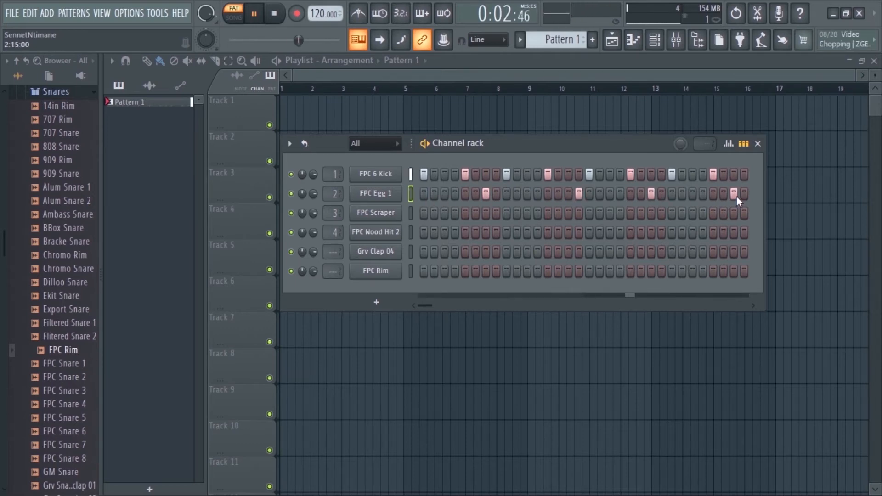
pyautogui.press('space')
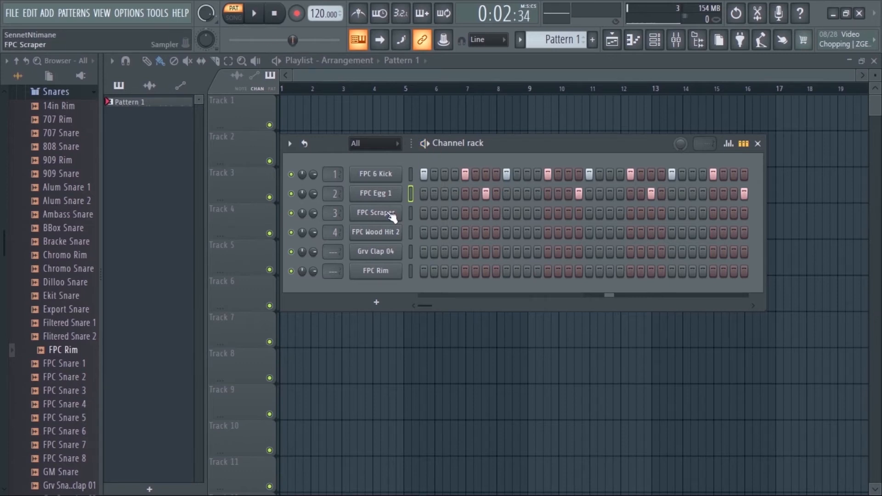
# Step: View the FPC Scraper channel's sample settings, then place its hit on step 16 and play the pattern
pyautogui.click(391, 214)
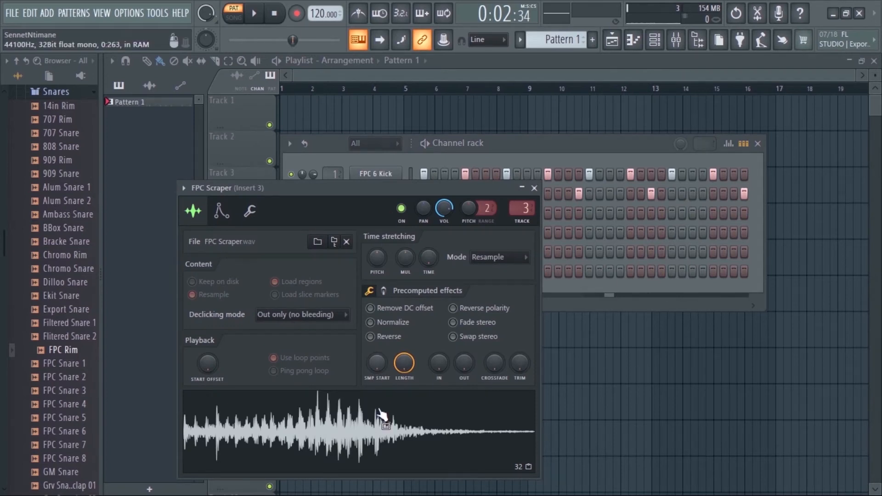
pyautogui.click(534, 188)
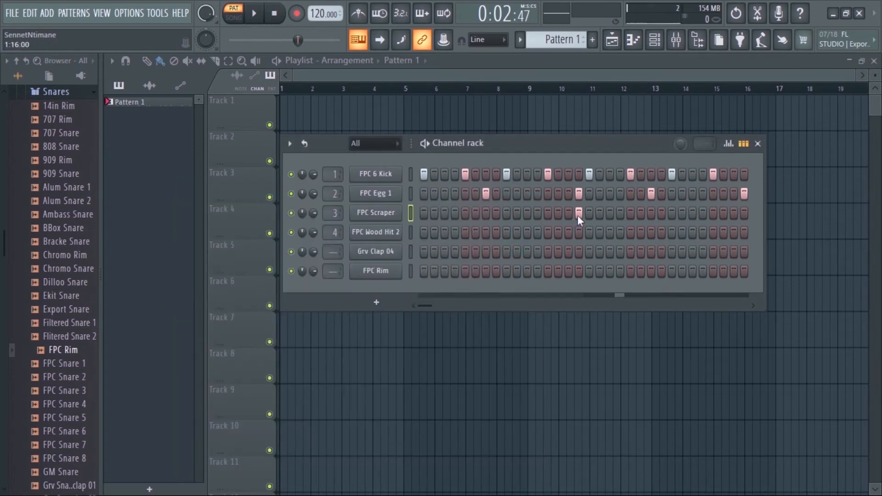
pyautogui.click(425, 144)
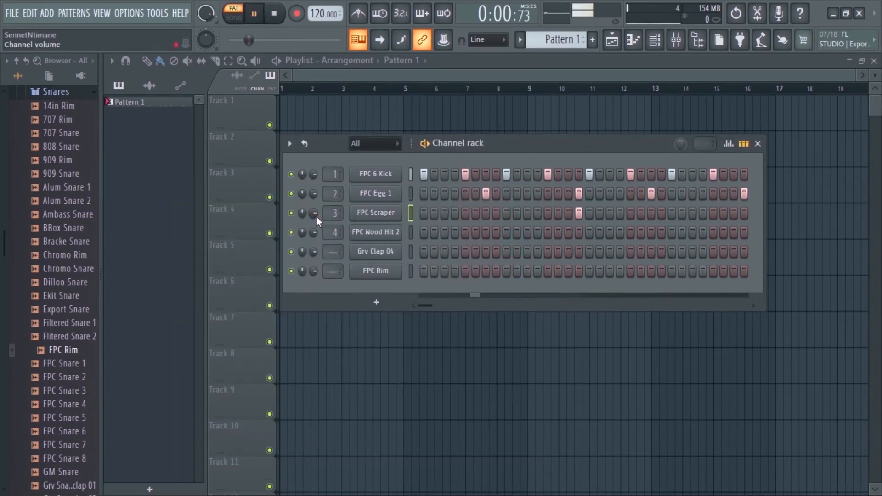
# Step: In the graph editor, raise the FPC Scraper hit on step 16 to F#5 and lower its velocity
pyautogui.click(728, 144)
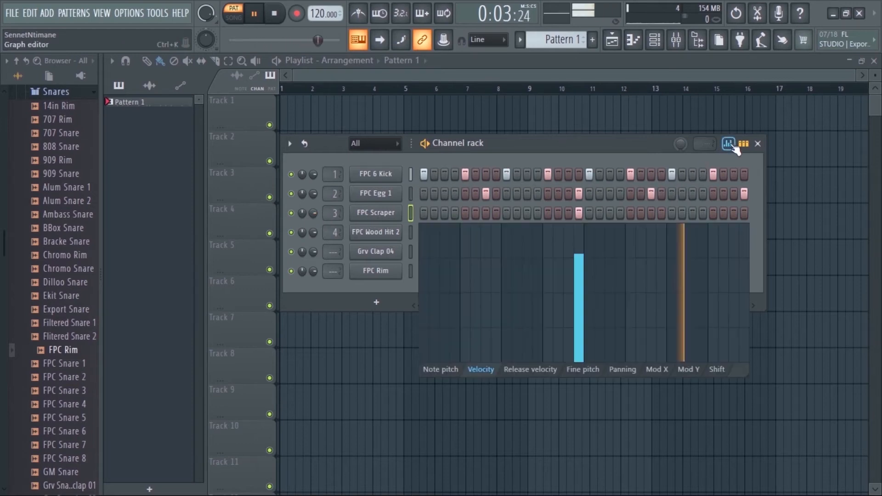
pyautogui.click(454, 370)
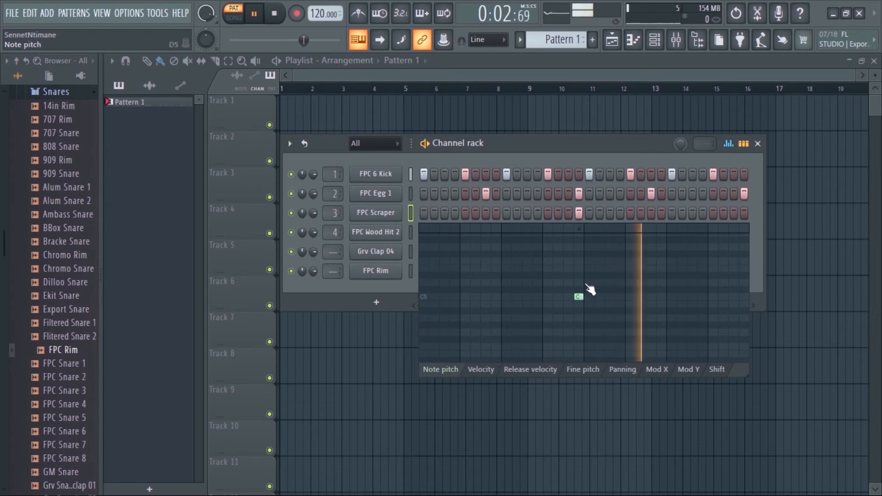
pyautogui.click(583, 255)
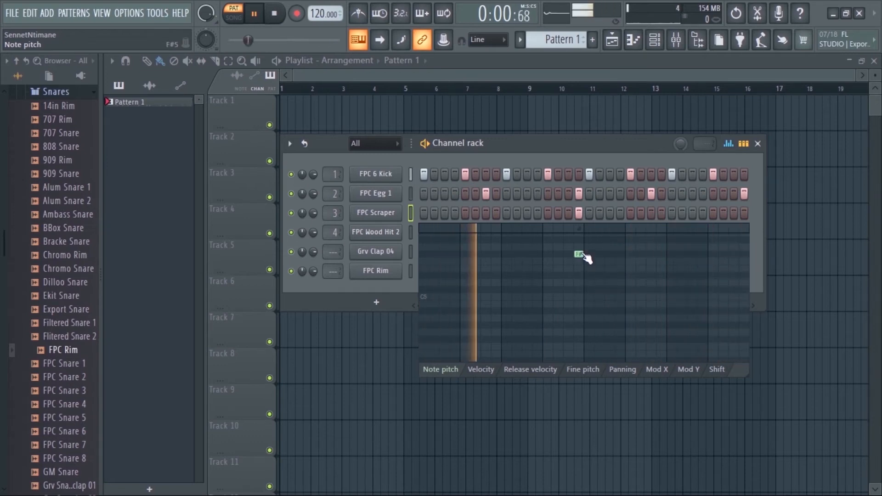
pyautogui.click(481, 371)
pyautogui.click(580, 284)
pyautogui.moveTo(582, 294); pyautogui.dragTo(580, 293)
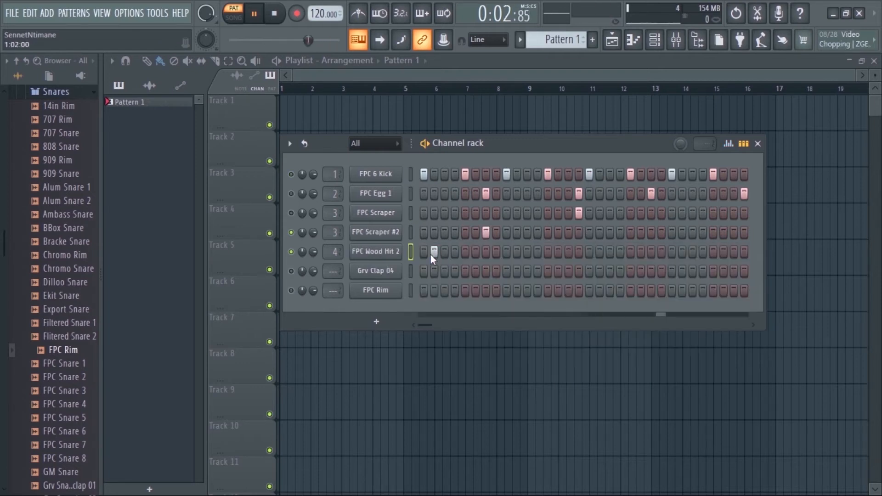
# Step: Place FPC Wood Hit 2 hits on steps 1 and 4, and try hits on steps 17 and 20
pyautogui.rightClick(433, 253)
pyautogui.click(424, 253)
pyautogui.click(455, 252)
pyautogui.click(589, 252)
pyautogui.click(621, 254)
pyautogui.rightClick(589, 253)
# Step: Unmute the FPC 6 Kick and FPC Scraper channels and place FPC Wood Hit 2 hits on steps 17, 20 and 29
pyautogui.click(291, 175)
pyautogui.click(291, 214)
pyautogui.rightClick(620, 253)
pyautogui.click(589, 252)
pyautogui.click(621, 253)
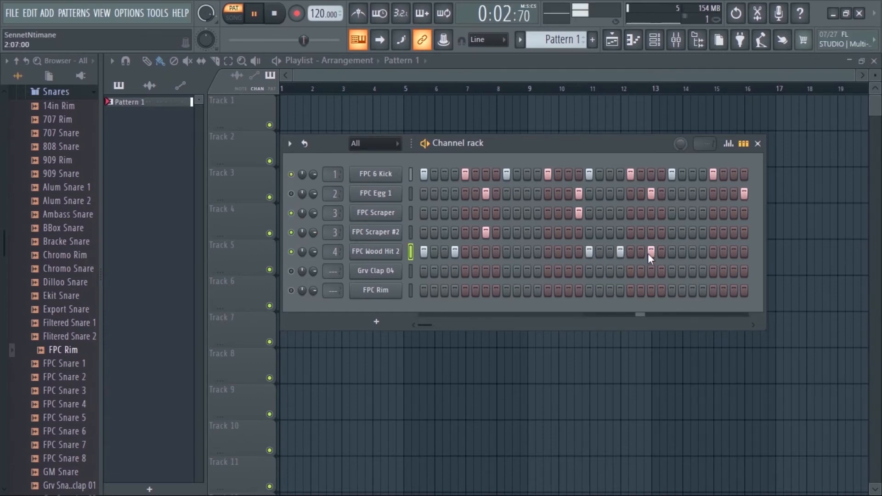
pyautogui.click(713, 252)
pyautogui.press('space')
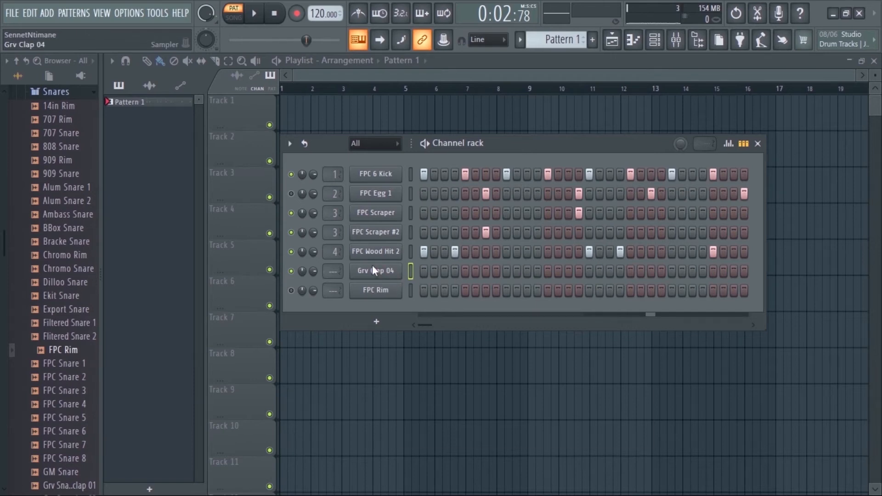
# Step: Delete the Grv Clap 04 channel from the channel rack
pyautogui.rightClick(402, 267)
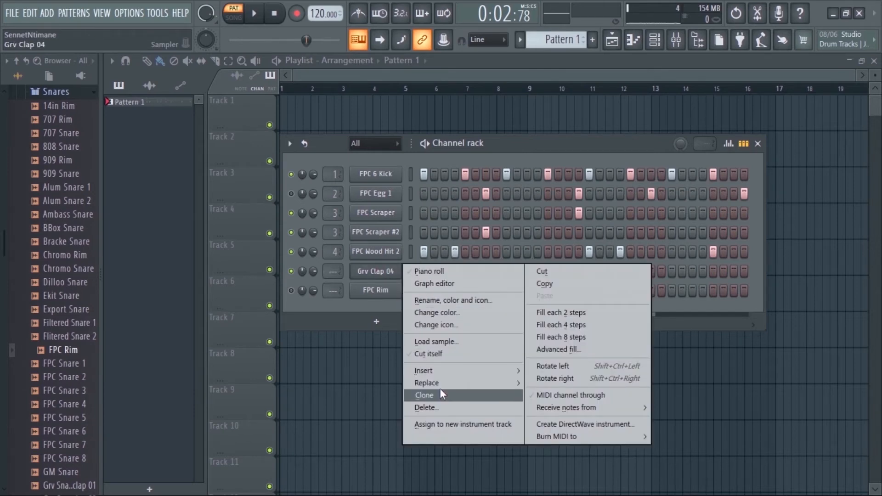
pyautogui.click(438, 408)
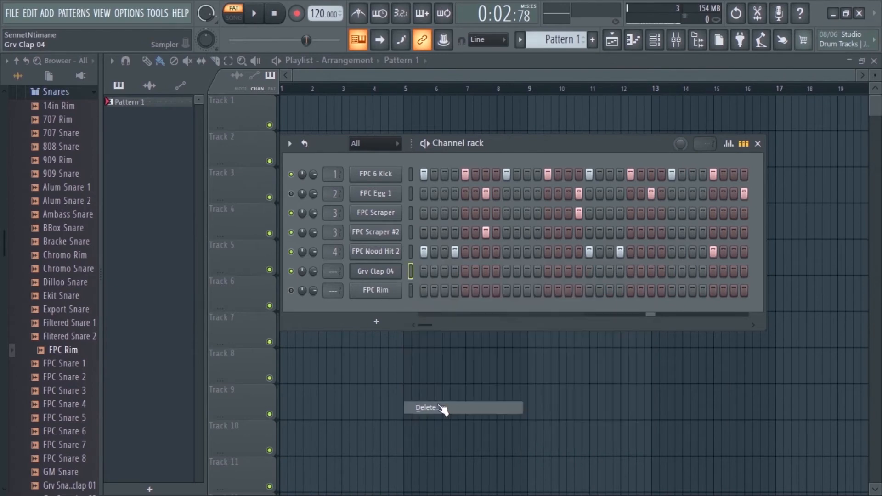
pyautogui.click(506, 297)
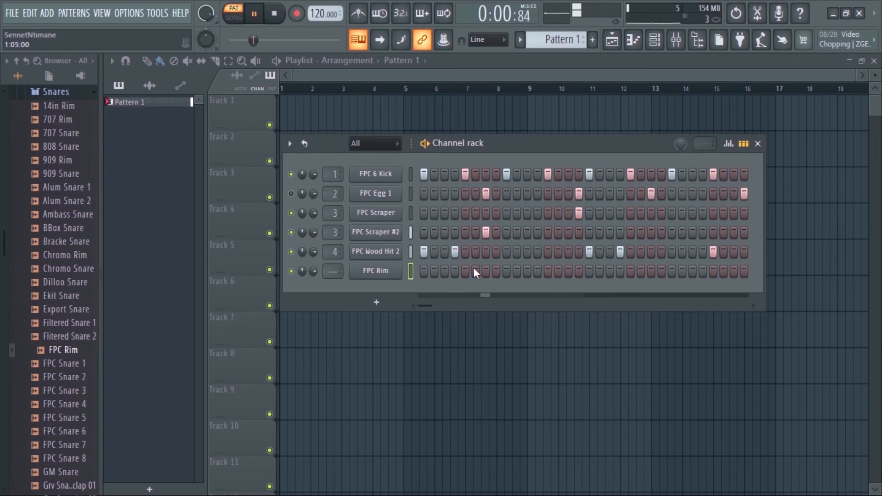
# Step: Place FPC Rim hits on steps 4, 7, 17, 20, 23 and 29 during playback, and stop the pattern
pyautogui.click(455, 271)
pyautogui.click(487, 271)
pyautogui.click(548, 271)
pyautogui.click(589, 271)
pyautogui.click(651, 271)
pyautogui.click(713, 271)
pyautogui.click(620, 272)
pyautogui.click(547, 271)
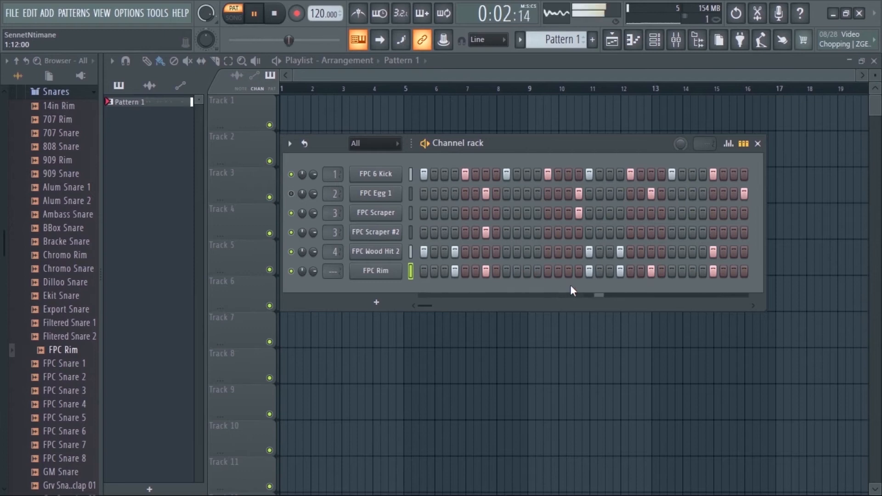
pyautogui.press('space')
# Step: Preview another snare, replace the FPC Rim sample with Filtered Snare 1 and play the pattern
pyautogui.click(69, 364)
pyautogui.moveTo(73, 324); pyautogui.dragTo(376, 271)
pyautogui.press('space')
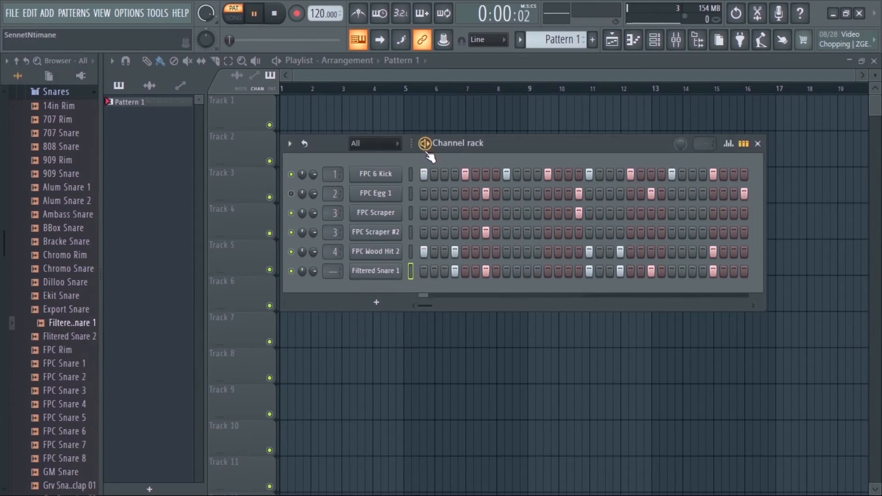
# Step: Replace the step 29 hits with step 27 on Filtered Snare 1 and FPC Wood Hit 2, adding a snare hit on step 32
pyautogui.click(713, 271)
pyautogui.click(692, 271)
pyautogui.click(745, 271)
pyautogui.click(713, 251)
pyautogui.click(692, 252)
pyautogui.press('space')
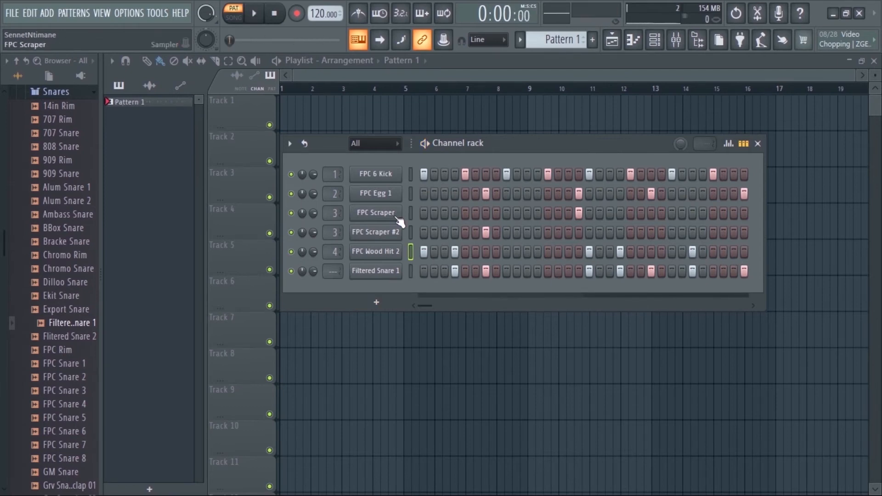
# Step: Solo the FPC Egg 1 channel during playback and fill all 32 of its steps
pyautogui.press('space')
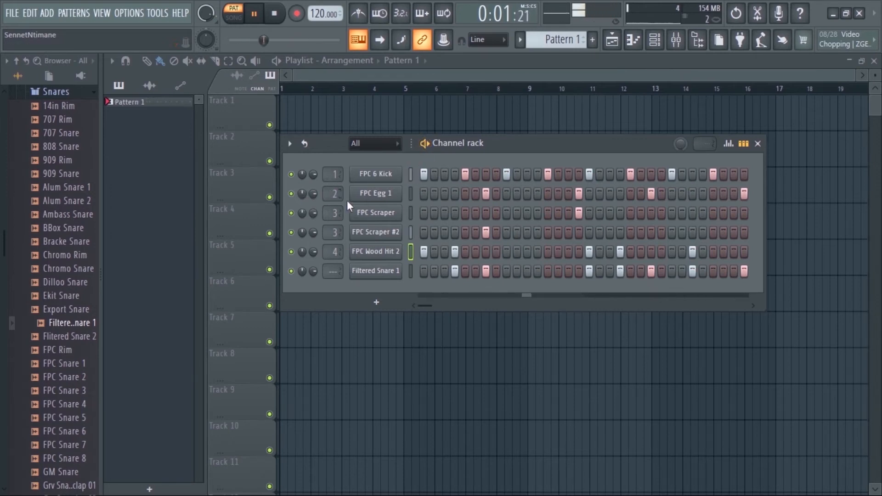
pyautogui.rightClick(291, 193)
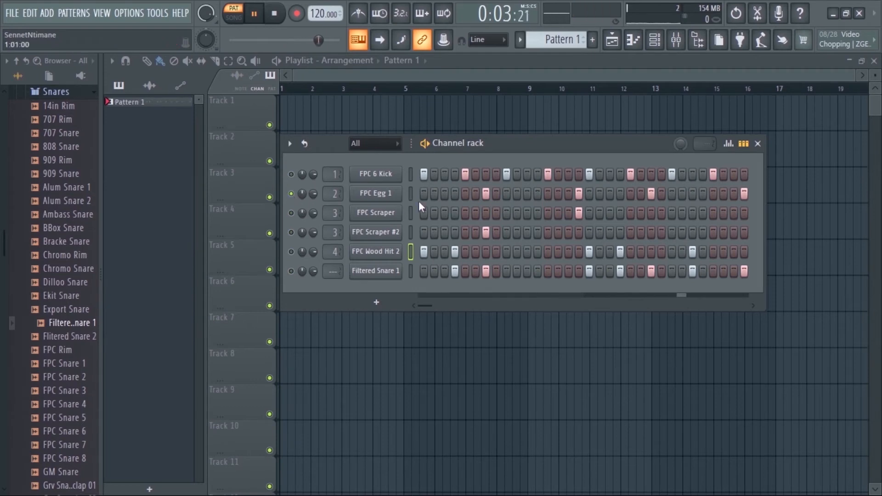
pyautogui.moveTo(446, 198)
pyautogui.mouseDown()
pyautogui.moveTo(435, 197)
pyautogui.moveTo(748, 198)
pyautogui.mouseUp()
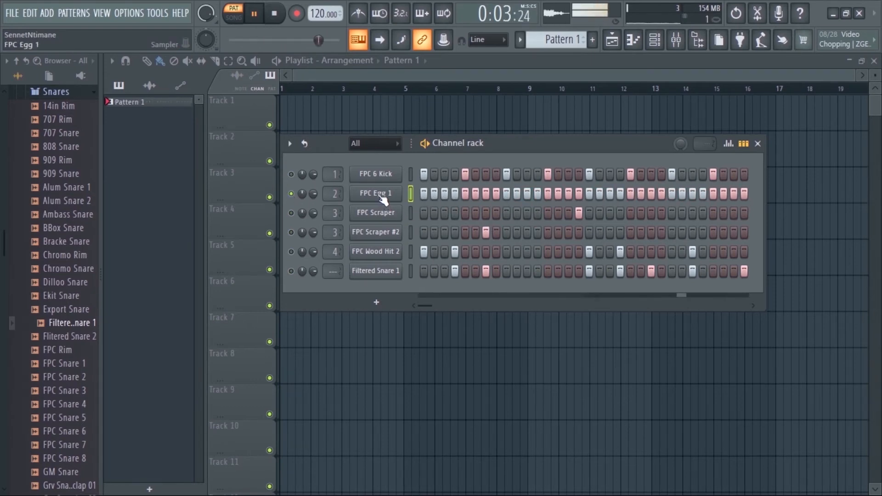
# Step: Redraw the velocities of the FPC Egg 1 hits across the pattern in the graph editor
pyautogui.press('space')
pyautogui.click(729, 144)
pyautogui.click(481, 350)
pyautogui.click(435, 275)
pyautogui.moveTo(457, 289); pyautogui.dragTo(749, 282)
pyautogui.press('space')
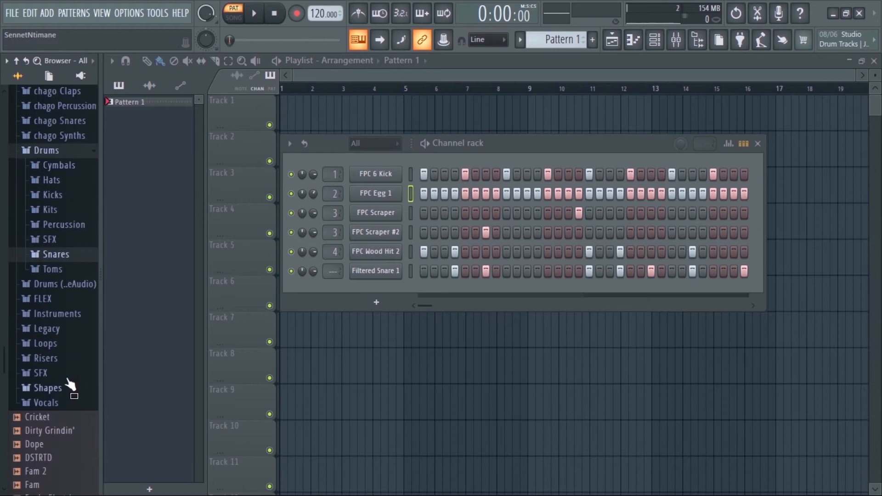
# Step: Look through the Percussion folder in the browser and open the Hats folder of the Drums packs
pyautogui.click(64, 224)
pyautogui.scroll(-8, 65, 404)
pyautogui.scroll(12, 63, 400)
pyautogui.click(52, 359)
pyautogui.scroll(-8, 54, 359)
pyautogui.click(56, 272)
# Step: Preview several hi-hat samples and load Grv CH 10 onto the FPC Egg 1 channel
pyautogui.scroll(-8, 59, 322)
pyautogui.click(62, 365)
pyautogui.click(65, 407)
pyautogui.click(71, 461)
pyautogui.moveTo(72, 460); pyautogui.dragTo(375, 194)
# Step: Play the pattern and set the Grv CH 10 channel's volume to 81%
pyautogui.click(428, 146)
pyautogui.press('space')
pyautogui.moveTo(314, 194); pyautogui.dragTo(313, 180)
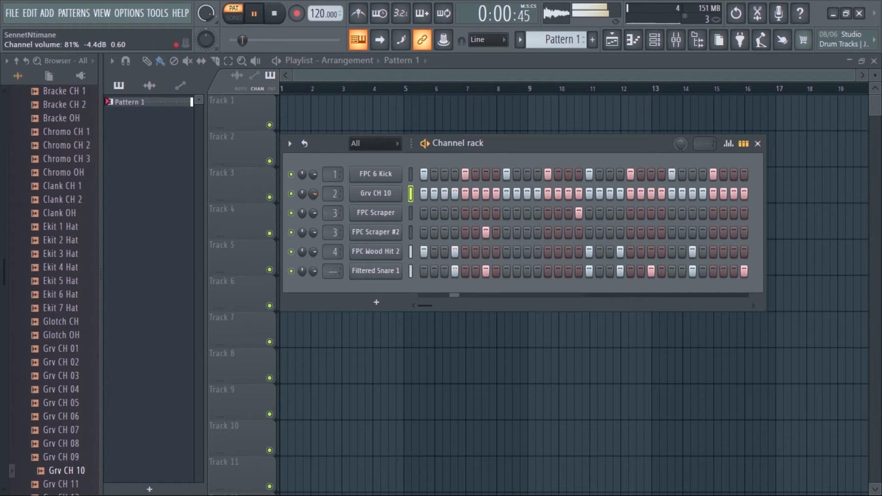
# Step: Stop playback and add a GMS synth channel to the channel rack
pyautogui.press('space')
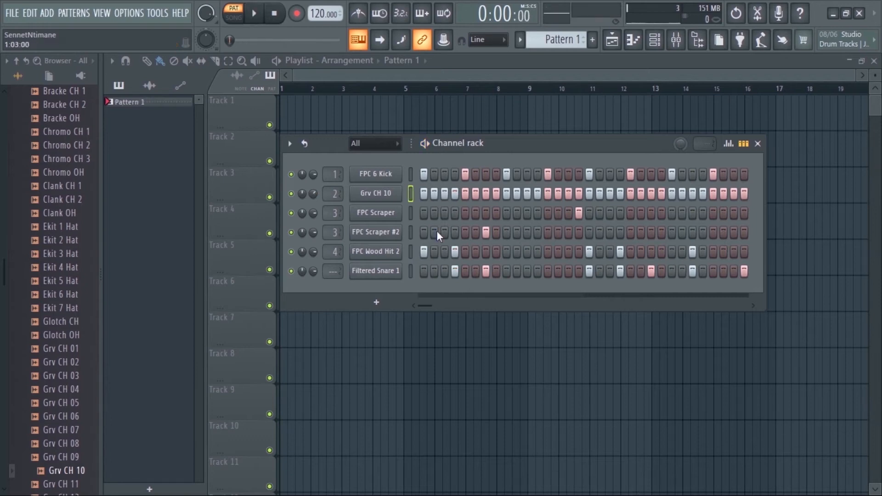
pyautogui.click(376, 303)
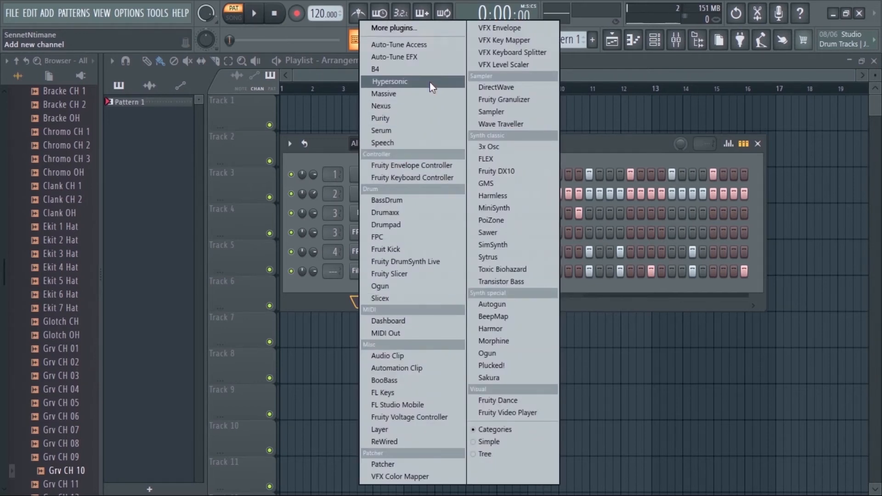
pyautogui.click(507, 183)
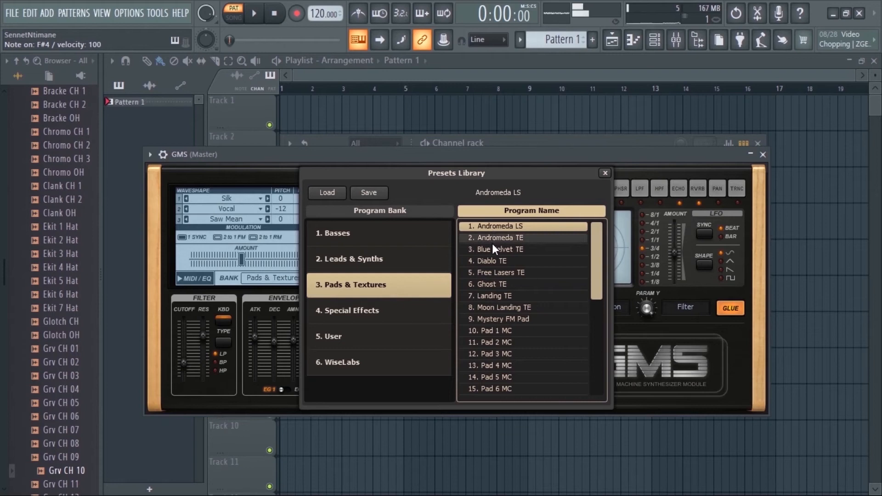
# Step: Audition the GMS Pads & Textures presets from Andromeda TE to Landing TE, select Ghost TE and return to the channel rack
pyautogui.click(492, 239)
pyautogui.press('g')
pyautogui.click(491, 248)
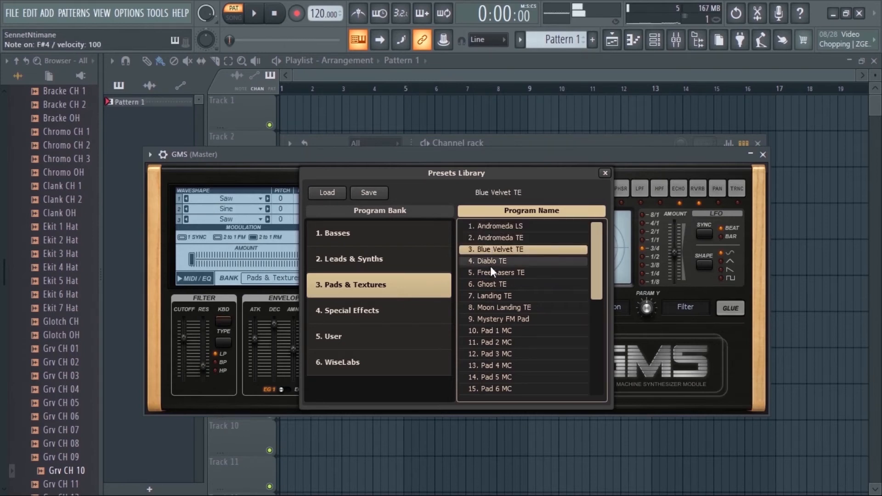
pyautogui.click(490, 261)
pyautogui.click(492, 248)
pyautogui.click(489, 260)
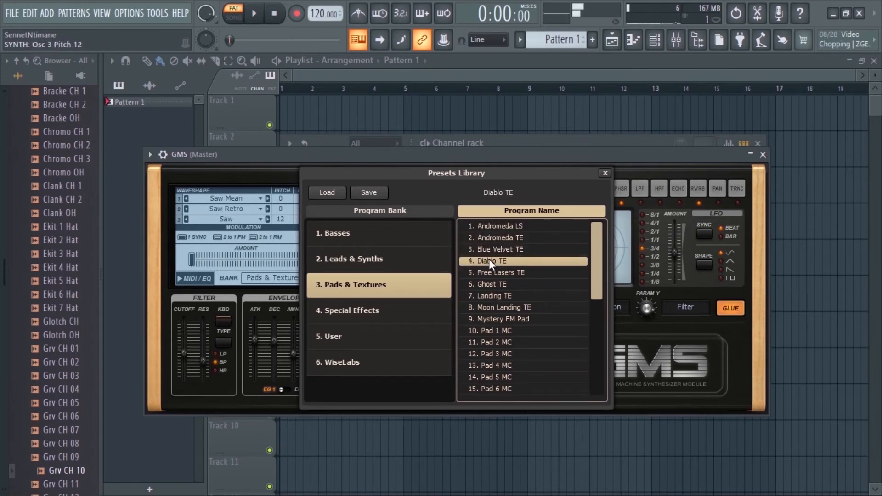
pyautogui.click(486, 275)
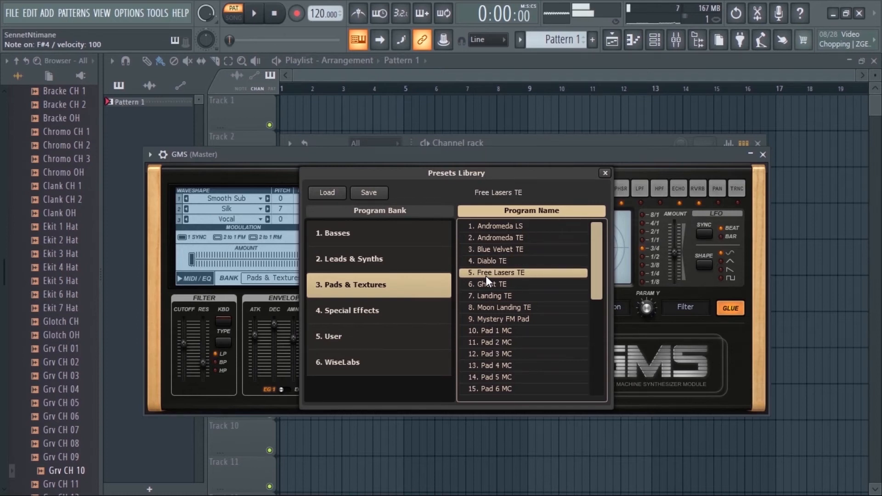
pyautogui.click(485, 284)
pyautogui.click(484, 297)
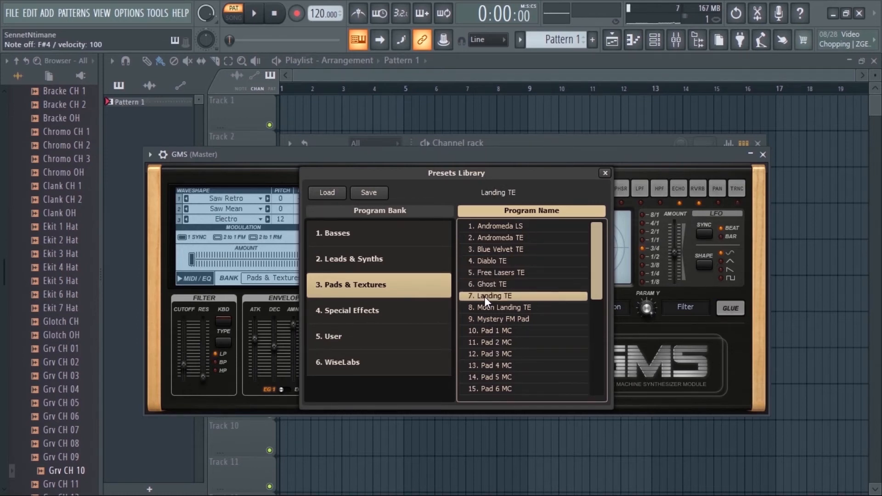
pyautogui.click(486, 285)
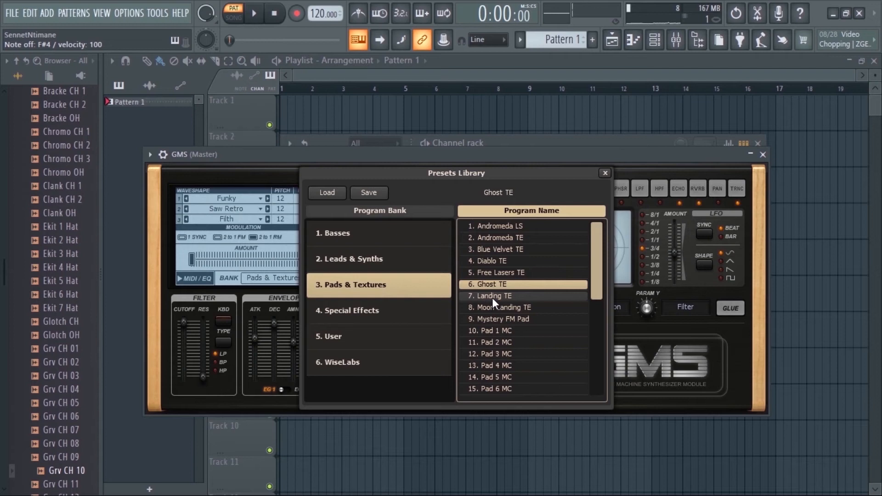
pyautogui.click(645, 140)
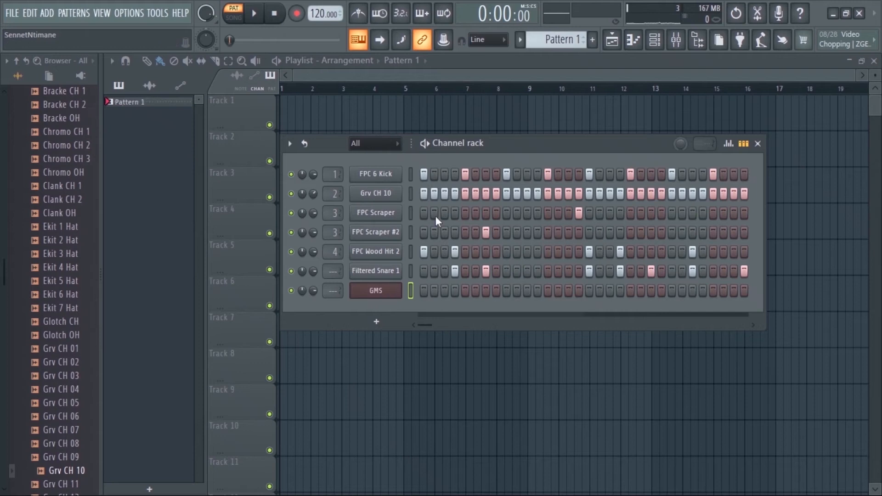
# Step: Create Pattern 2 and open the GMS channel's piano roll
pyautogui.moveTo(564, 40); pyautogui.dragTo(564, 33)
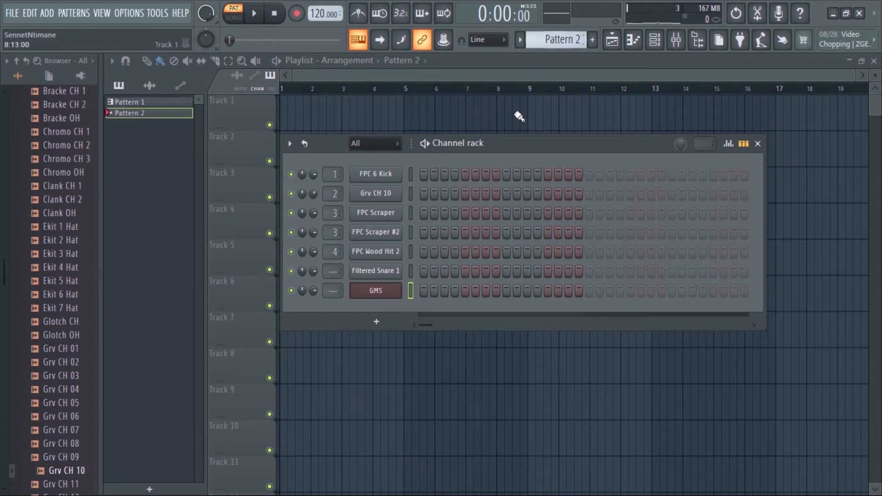
pyautogui.rightClick(403, 285)
pyautogui.click(418, 292)
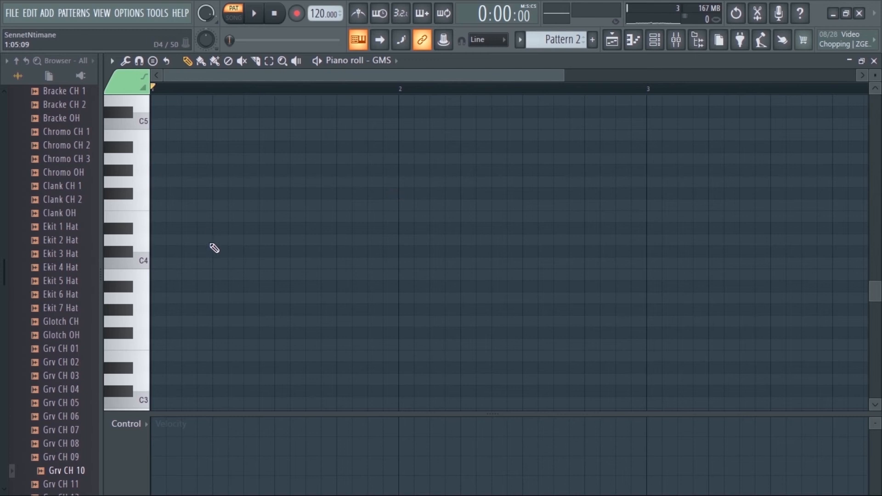
# Step: Audition several keys on the piano roll's keyboard, try its zoom and run playback on the empty pattern
pyautogui.click(146, 195)
pyautogui.click(144, 173)
pyautogui.click(115, 229)
pyautogui.click(123, 253)
pyautogui.click(147, 321)
pyautogui.moveTo(563, 79); pyautogui.dragTo(631, 79)
pyautogui.moveTo(875, 76)
pyautogui.mouseDown()
pyautogui.moveTo(875, 66)
pyautogui.moveTo(875, 74)
pyautogui.mouseUp()
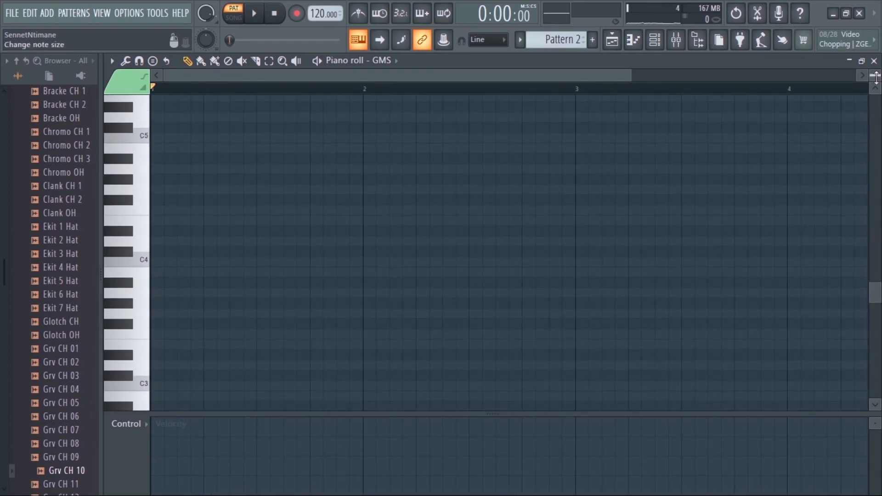
pyautogui.press('space')
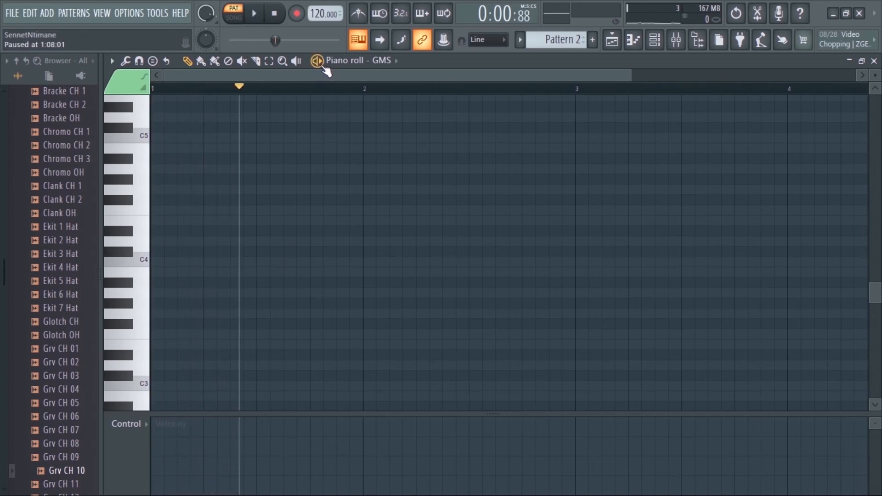
# Step: Try the Draw and Paint tools, painting a row of four adjoining F4 notes in bar 1
pyautogui.click(168, 168)
pyautogui.rightClick(178, 169)
pyautogui.click(201, 61)
pyautogui.moveTo(179, 210); pyautogui.dragTo(276, 210)
# Step: Delete the second F4 note with the Delete tool and mute the third one, checking with playback
pyautogui.click(228, 61)
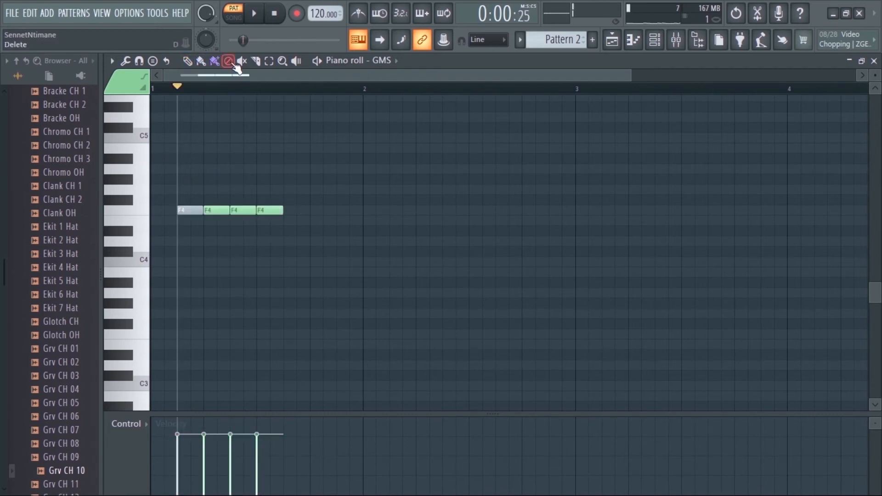
pyautogui.click(226, 211)
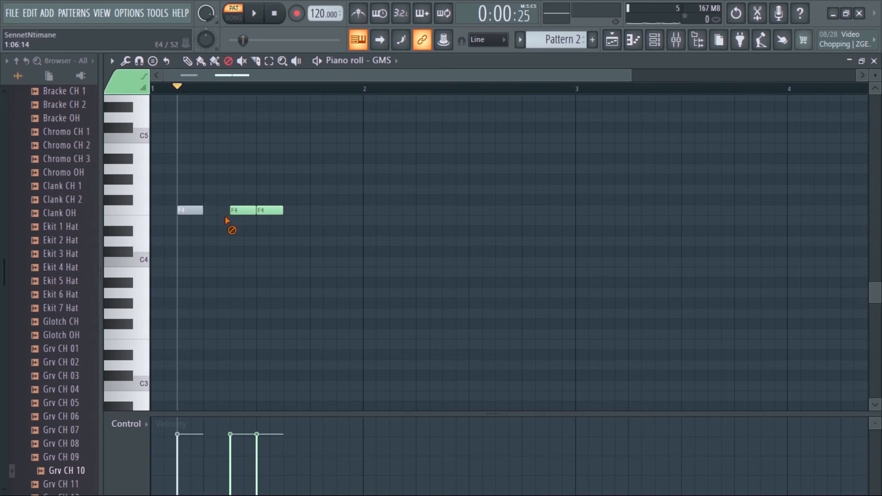
pyautogui.click(242, 60)
pyautogui.click(244, 210)
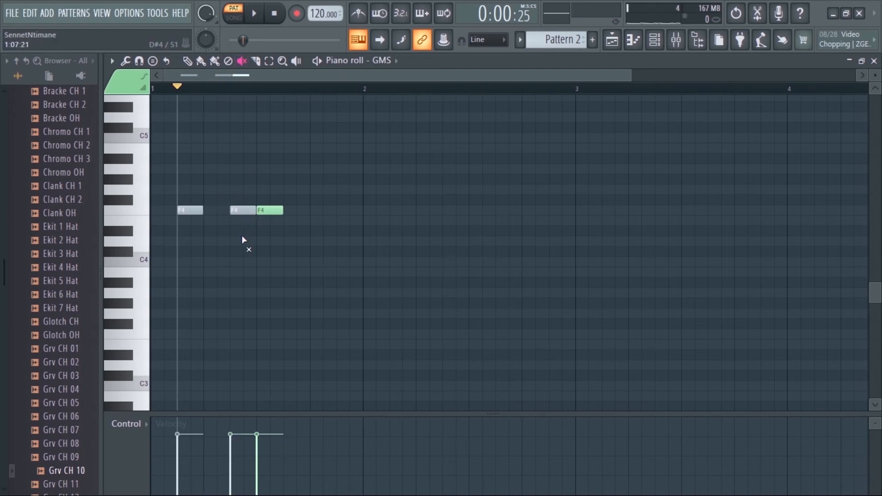
pyautogui.press('space')
pyautogui.press('space')
# Step: Slice the last F4 note in half and select all notes in the row
pyautogui.click(256, 61)
pyautogui.moveTo(270, 206); pyautogui.dragTo(281, 294)
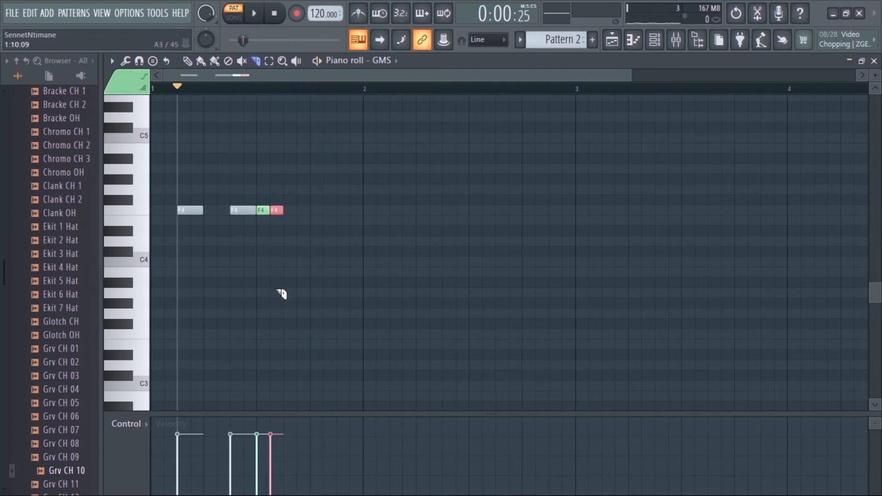
pyautogui.click(270, 62)
pyautogui.moveTo(182, 179); pyautogui.dragTo(307, 237)
# Step: Examine the selected notes closely with the Zoom tool and audition them with the Playback tool
pyautogui.click(282, 62)
pyautogui.moveTo(242, 224); pyautogui.dragTo(293, 193)
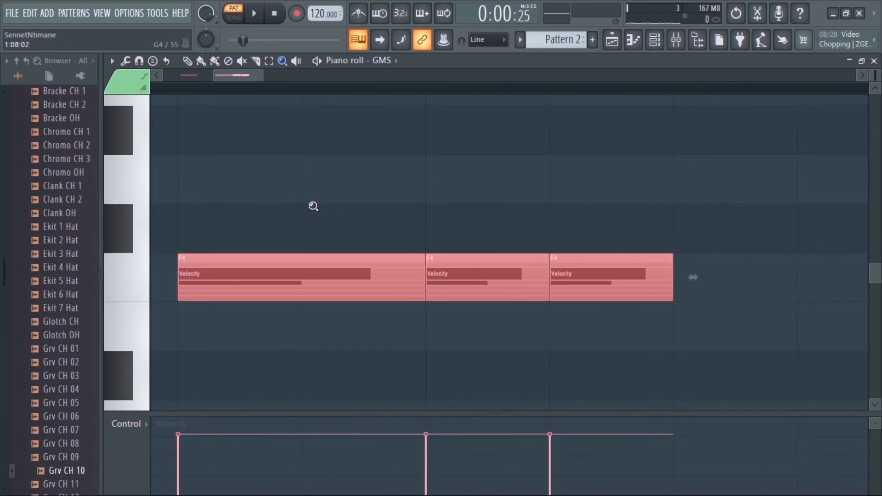
pyautogui.rightClick(279, 269)
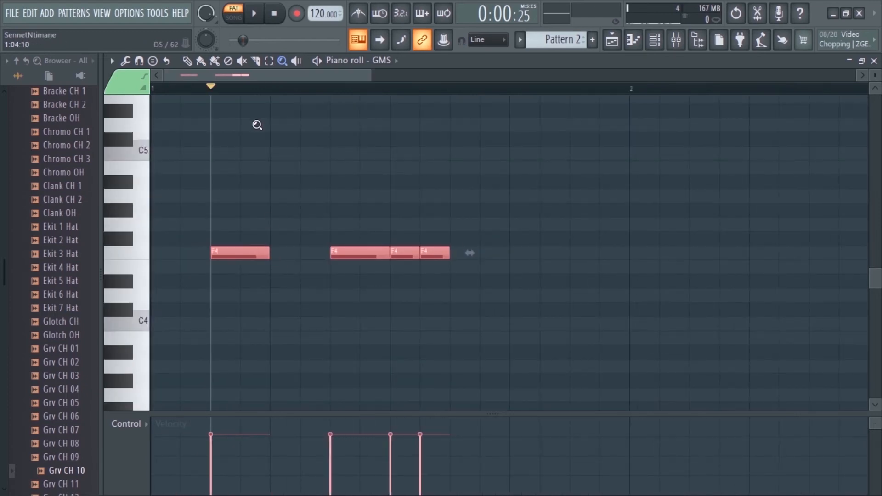
pyautogui.click(296, 60)
pyautogui.moveTo(400, 255)
pyautogui.mouseDown()
pyautogui.moveTo(431, 256)
pyautogui.moveTo(329, 260)
pyautogui.moveTo(400, 262)
pyautogui.mouseUp()
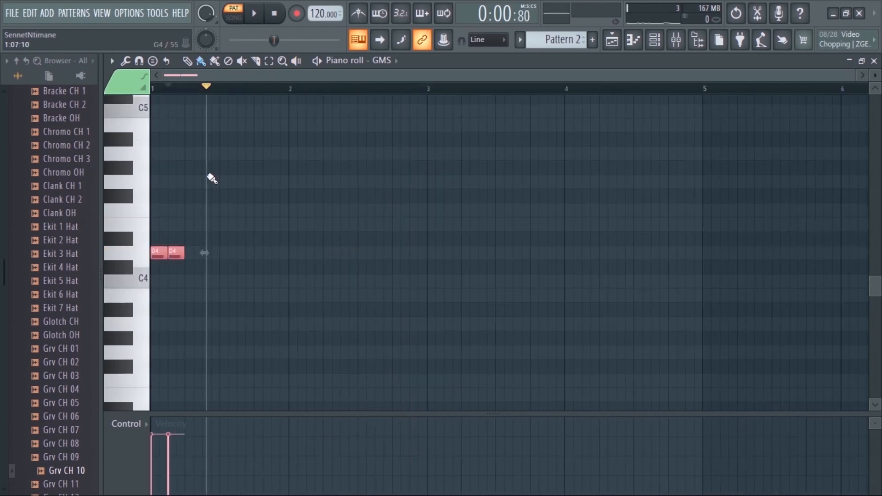
# Step: Build a bar 1 melody of short notes: E4 on beat 1, A4 on beat 2 and on the off-beats of beats 3 and 4
pyautogui.moveTo(184, 254); pyautogui.dragTo(165, 256)
pyautogui.press('space')
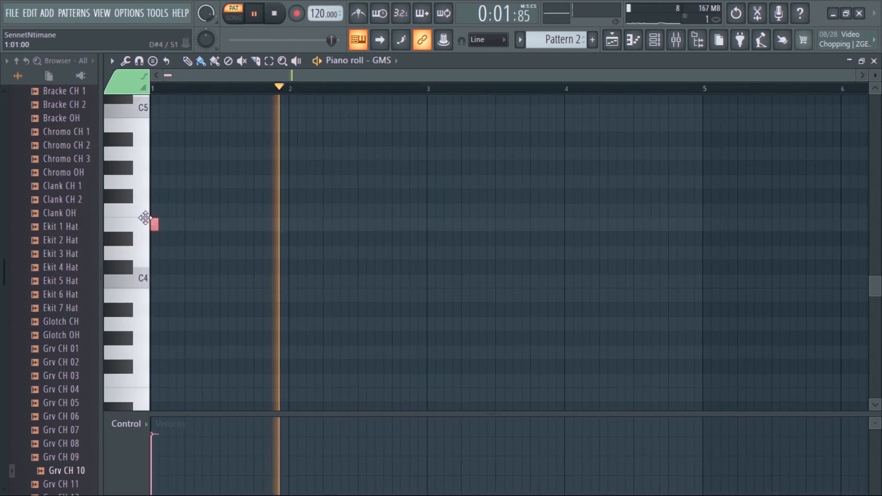
pyautogui.moveTo(254, 212); pyautogui.dragTo(256, 155)
pyautogui.click(361, 224)
pyautogui.moveTo(360, 224); pyautogui.dragTo(410, 155)
pyautogui.moveTo(410, 75); pyautogui.dragTo(559, 85)
pyautogui.click(408, 154)
pyautogui.click(451, 225)
pyautogui.moveTo(452, 225); pyautogui.dragTo(404, 225)
pyautogui.moveTo(407, 154); pyautogui.dragTo(377, 155)
# Step: Select the notes of bar 1 and duplicate them into bar 2
pyautogui.moveTo(200, 148); pyautogui.dragTo(400, 159)
pyautogui.hotkey('ctrl', 'b')
pyautogui.press('space')
# Step: Copy the two-bar phrase into bars 3 and 4, aligning its first E4 note with the start of bar 3
pyautogui.moveTo(152, 119); pyautogui.dragTo(695, 269)
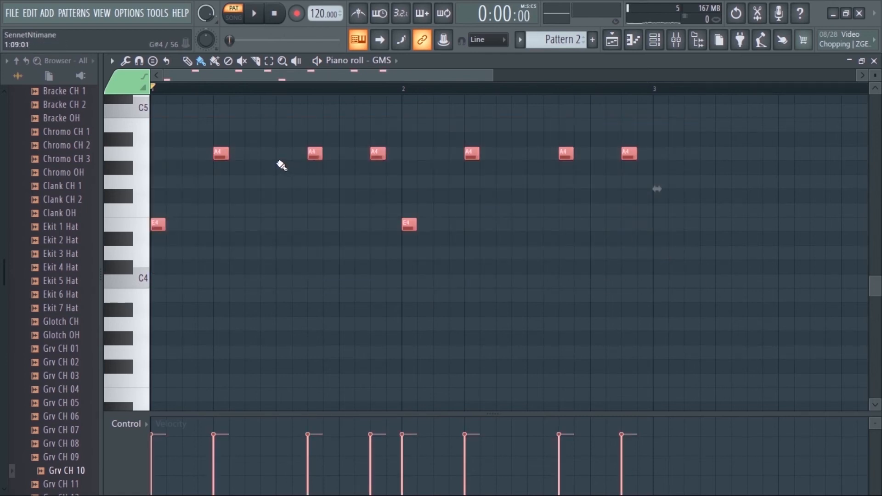
pyautogui.moveTo(215, 158); pyautogui.dragTo(712, 127)
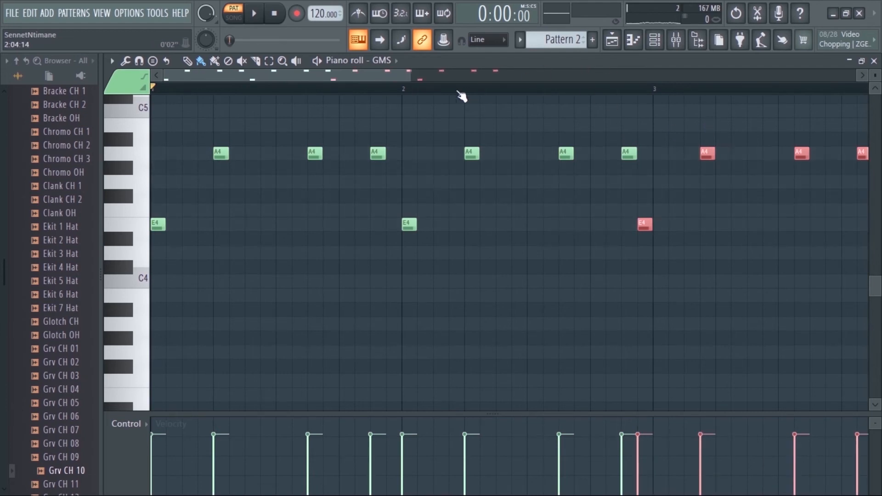
pyautogui.moveTo(414, 81); pyautogui.dragTo(634, 126)
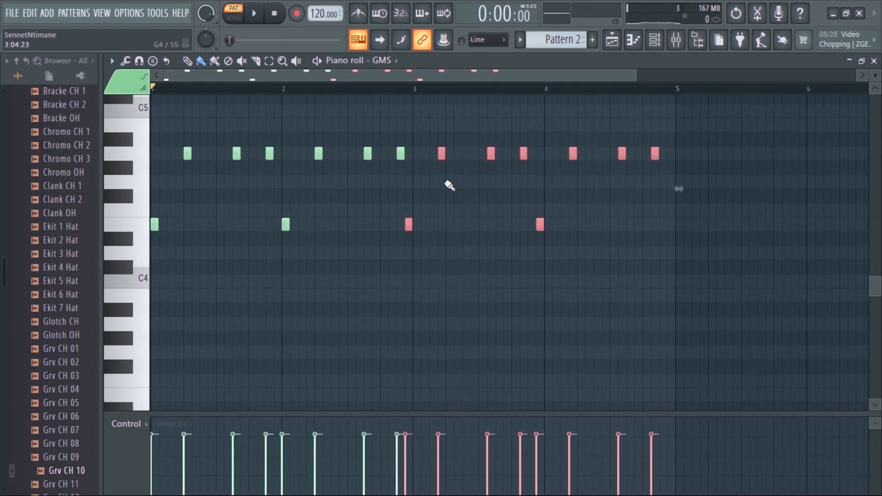
pyautogui.moveTo(409, 225); pyautogui.dragTo(416, 225)
pyautogui.press('space')
pyautogui.press('space')
pyautogui.hotkey('ctrl', 'd')
# Step: Move the A4 notes in bars 3 and 4 down to G4 and play the pattern
pyautogui.moveTo(634, 75); pyautogui.dragTo(452, 76)
pyautogui.moveTo(409, 134); pyautogui.dragTo(572, 171)
pyautogui.press('space')
pyautogui.press('space')
pyautogui.moveTo(453, 75); pyautogui.dragTo(562, 75)
pyautogui.moveTo(488, 133); pyautogui.dragTo(617, 171)
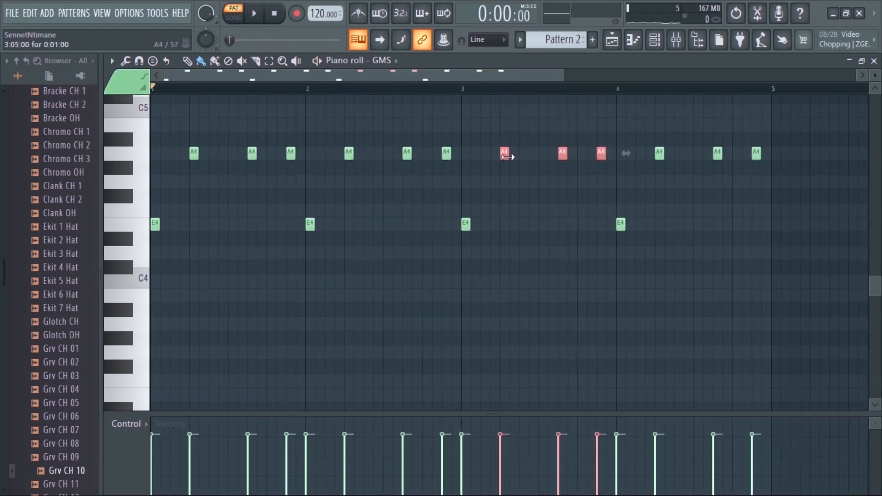
pyautogui.moveTo(505, 154); pyautogui.dragTo(506, 183)
pyautogui.press('space')
pyautogui.press('space')
# Step: Place Pattern 2 on playlist Track 2 and two consecutive Pattern 1 clips on Track 1, starting at bar 1
pyautogui.click(612, 39)
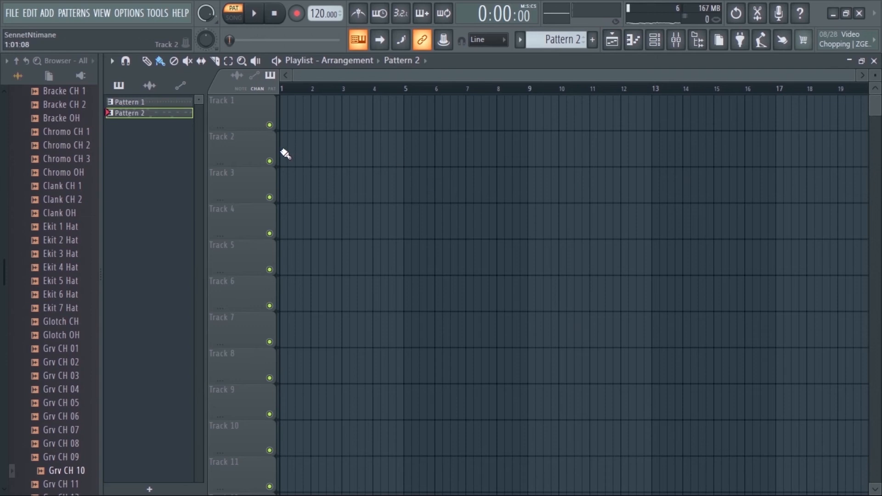
pyautogui.click(285, 154)
pyautogui.scroll(1, 557, 41)
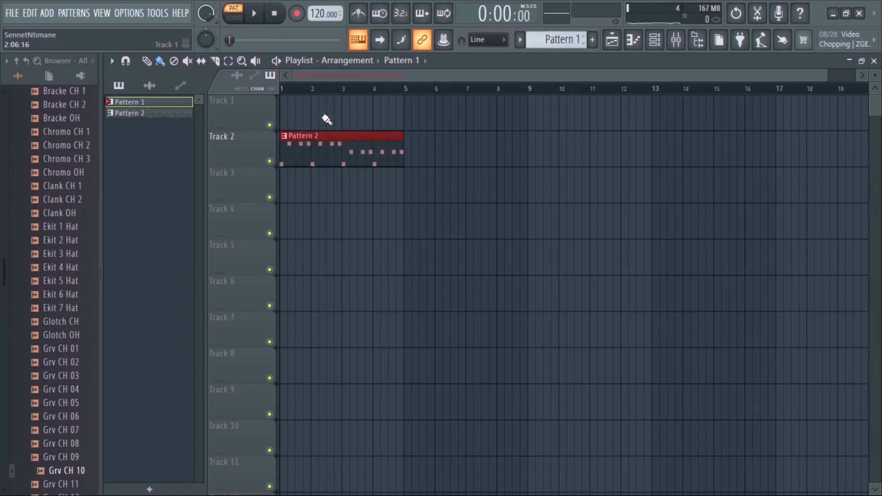
pyautogui.click(289, 118)
pyautogui.click(340, 123)
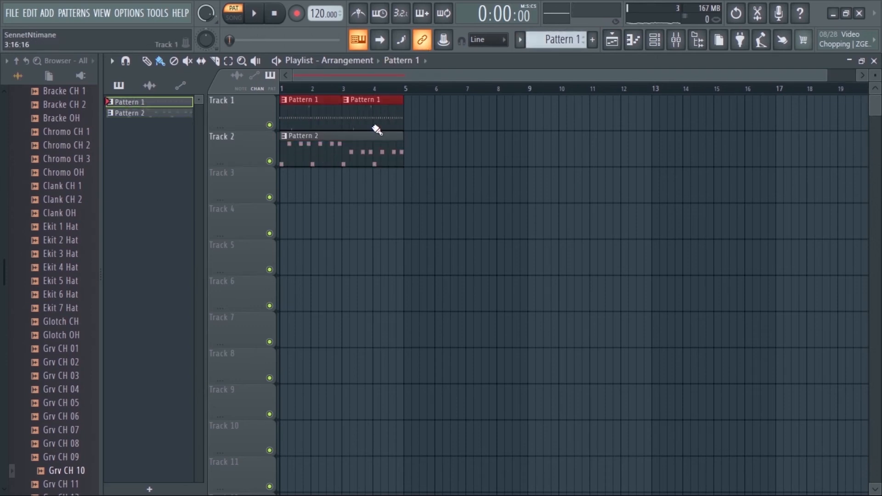
# Step: Play the arrangement in song mode and open the Pattern 2 clip's notes in the piano roll
pyautogui.click(277, 60)
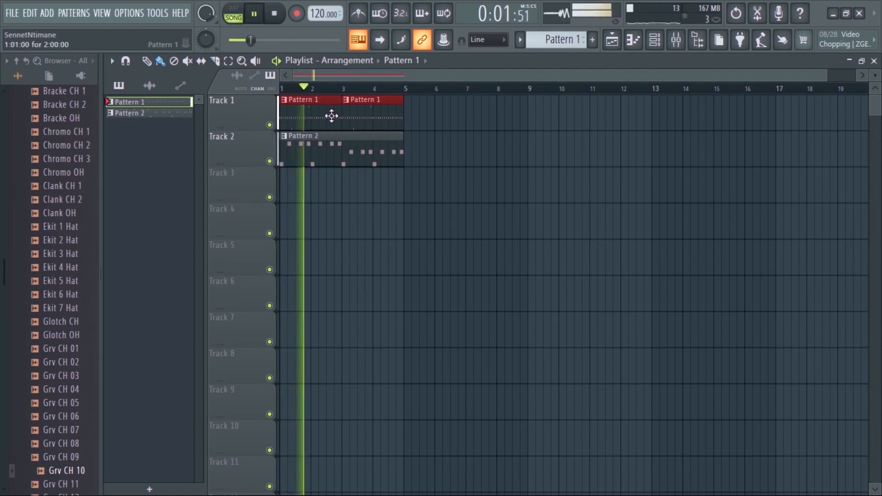
pyautogui.doubleClick(331, 156)
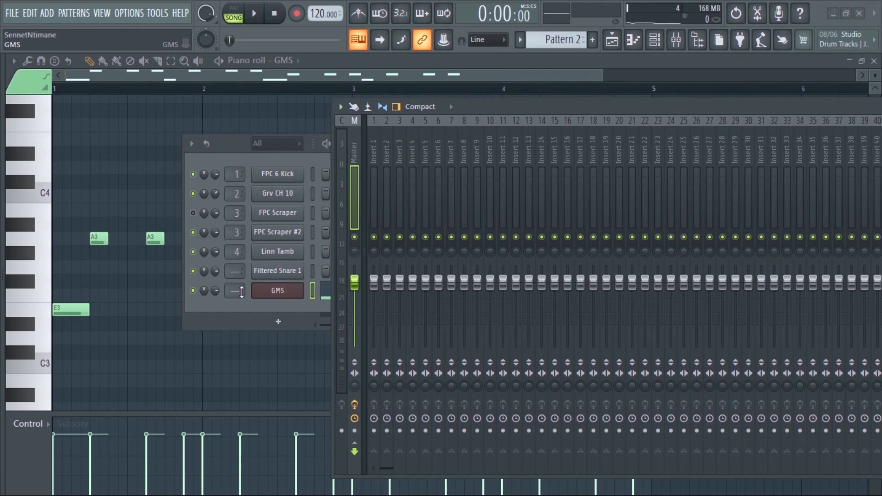
# Step: Try routing the GMS channel to mixer Insert 6 by track number and by linking it to the selected insert, clearing the routing each time
pyautogui.moveTo(242, 290); pyautogui.dragTo(242, 278)
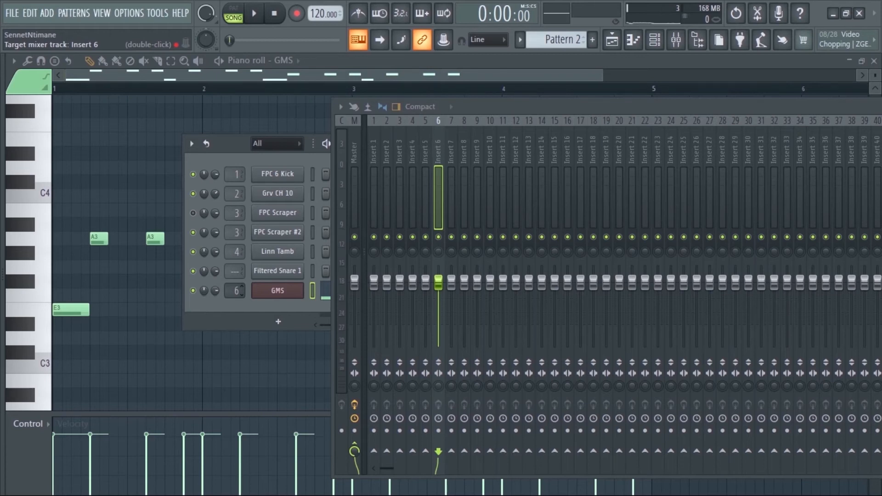
pyautogui.moveTo(242, 290); pyautogui.dragTo(242, 302)
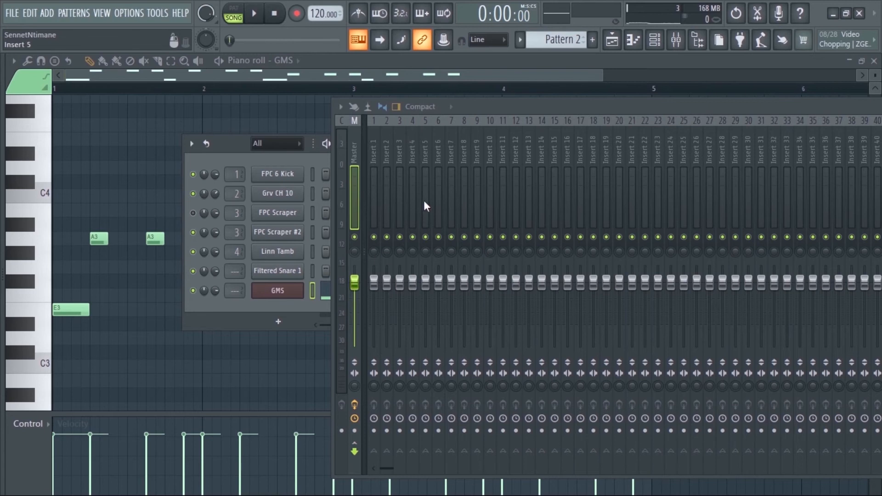
pyautogui.click(439, 150)
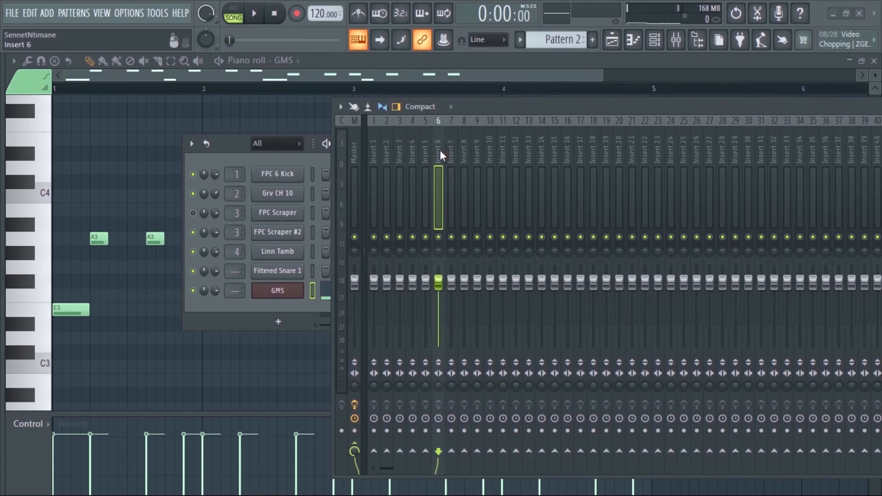
pyautogui.hotkey('ctrl', 'l')
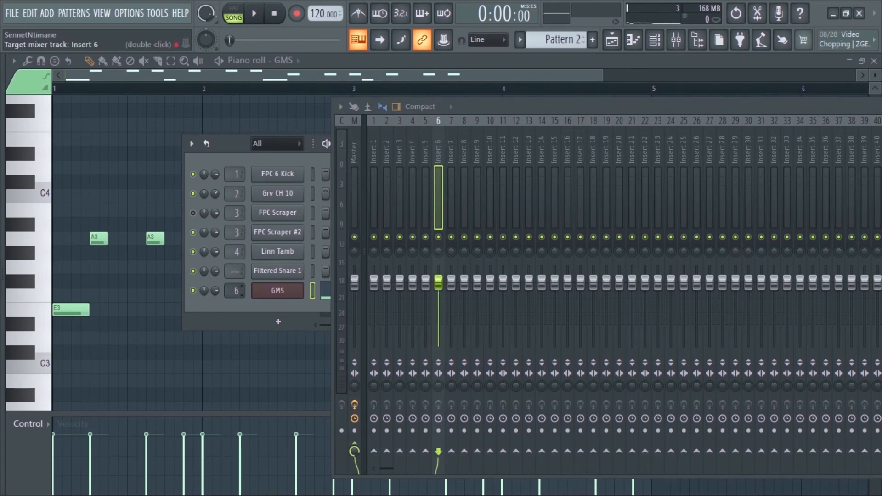
pyautogui.moveTo(235, 291); pyautogui.dragTo(235, 311)
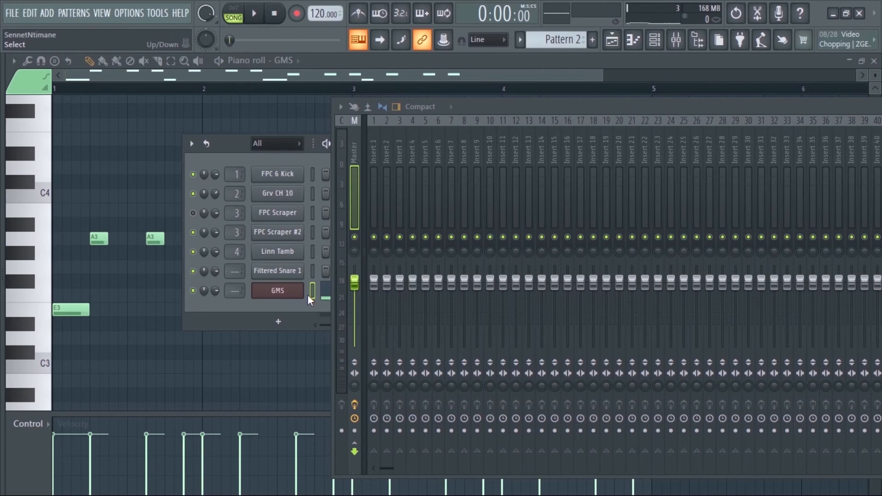
# Step: Link the GMS channel to mixer Insert 6 and all channels to consecutive inserts starting at Insert 1, checking the routing with brief playback
pyautogui.click(440, 151)
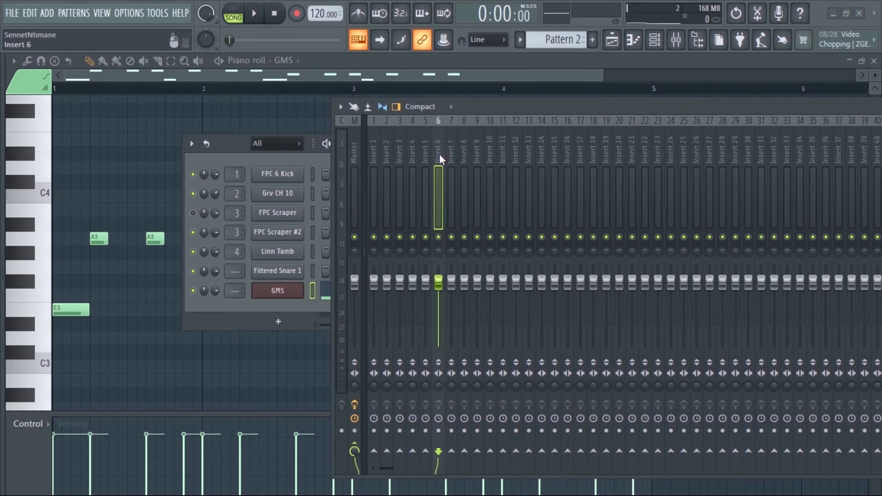
pyautogui.hotkey('ctrl', 'l')
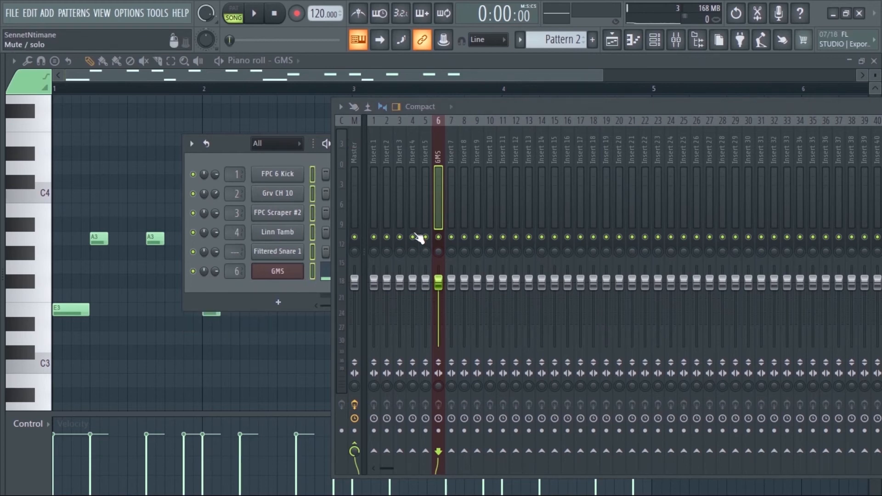
pyautogui.click(377, 195)
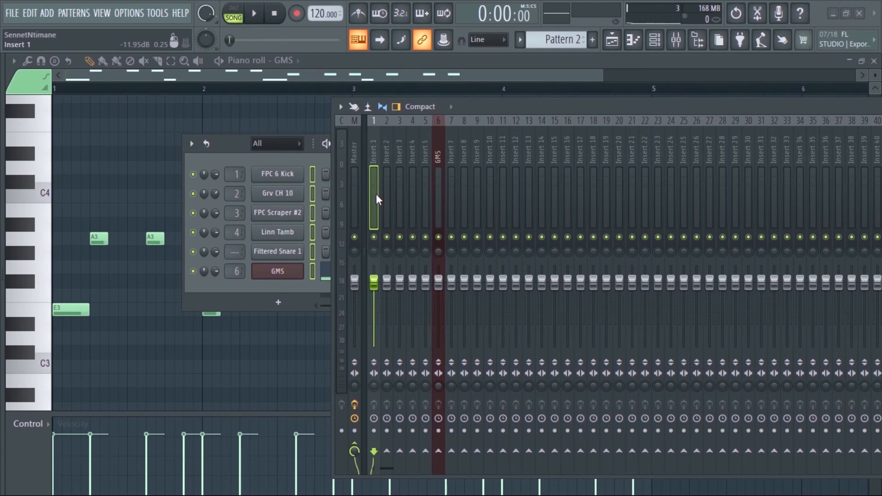
pyautogui.hotkey('ctrl', 'l')
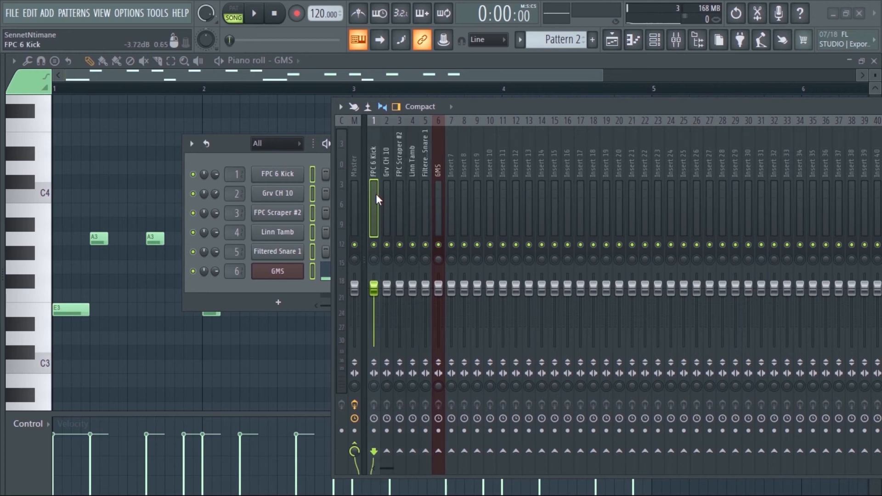
pyautogui.click(255, 15)
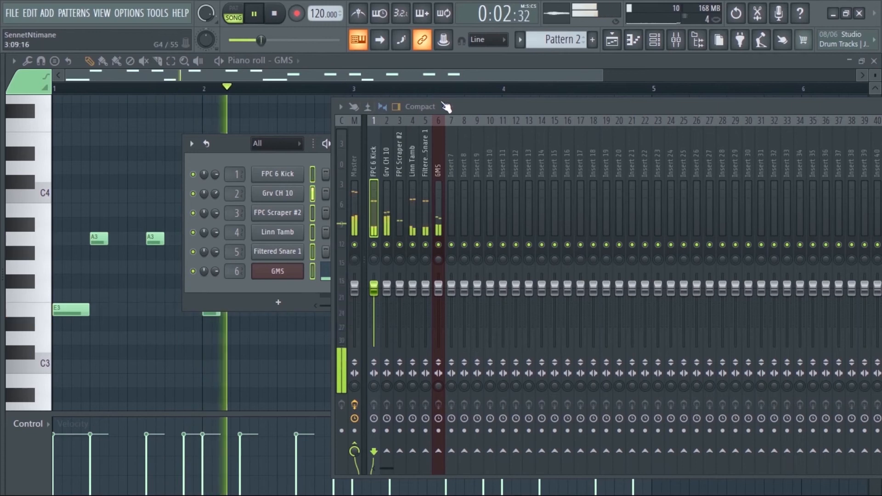
pyautogui.press('space')
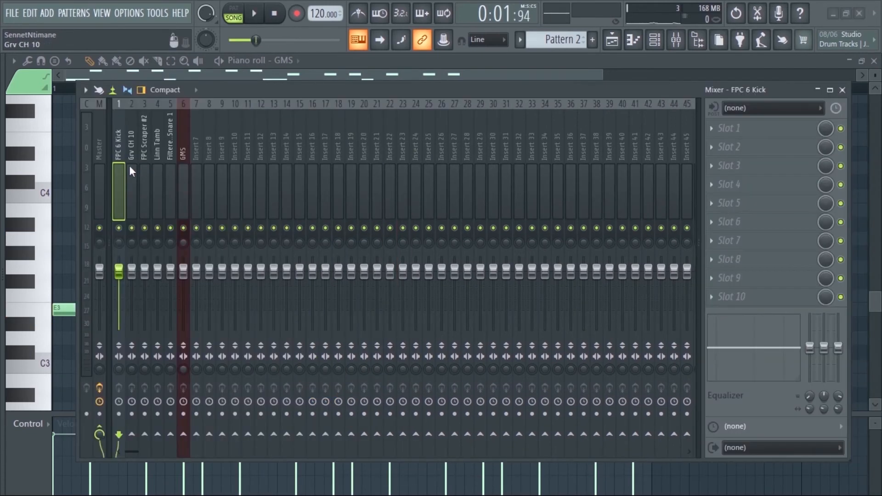
# Step: Solo the FPC 6 Kick mixer track and lower its volume slightly while the song plays
pyautogui.rightClick(119, 228)
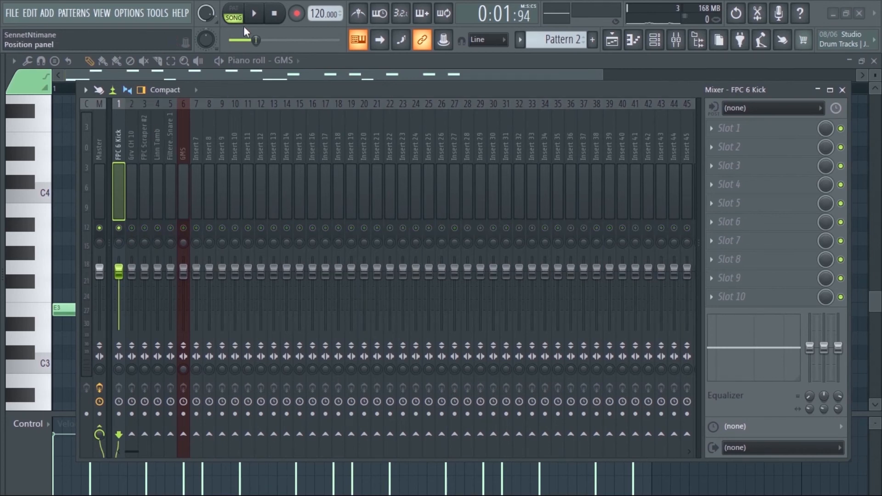
pyautogui.click(255, 14)
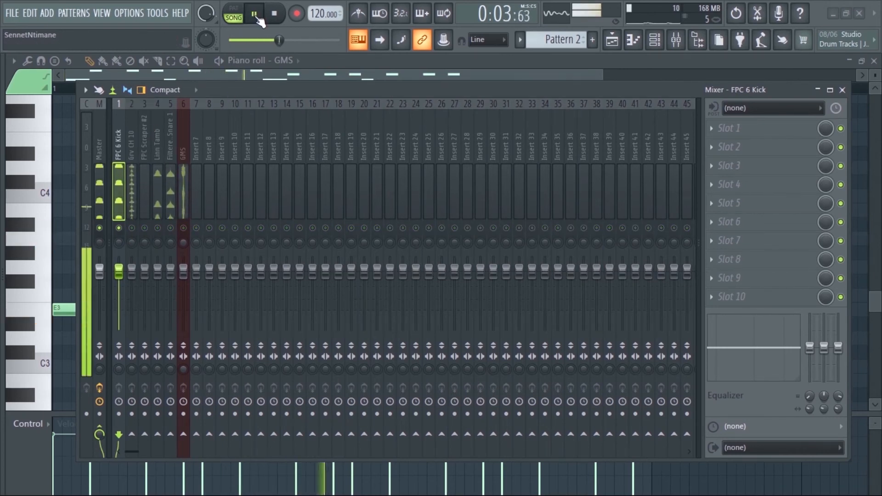
pyautogui.moveTo(119, 271)
pyautogui.mouseDown()
pyautogui.moveTo(118, 297)
pyautogui.moveTo(118, 278)
pyautogui.mouseUp()
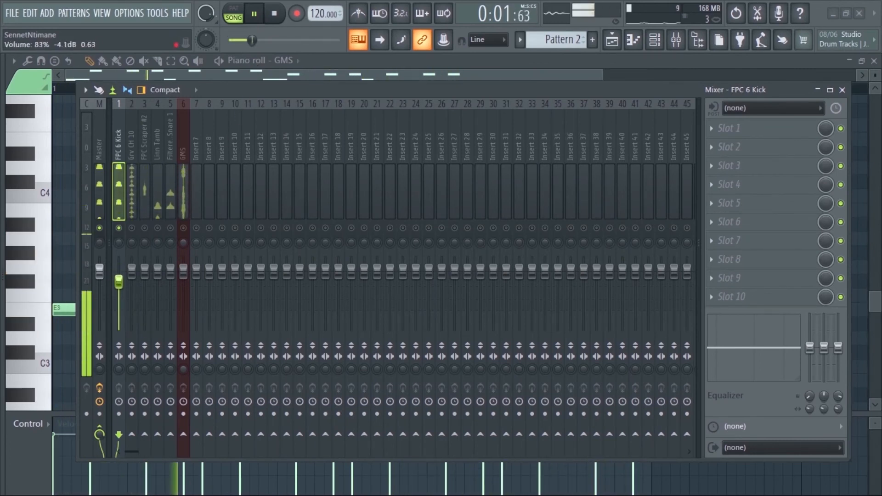
pyautogui.moveTo(118, 242)
pyautogui.mouseDown()
pyautogui.moveTo(119, 276)
pyautogui.moveTo(118, 209)
pyautogui.moveTo(118, 245)
pyautogui.mouseUp()
pyautogui.press('space')
# Step: Unmute the Grv CH 10 mixer track alongside the kick and select it during playback
pyautogui.click(132, 228)
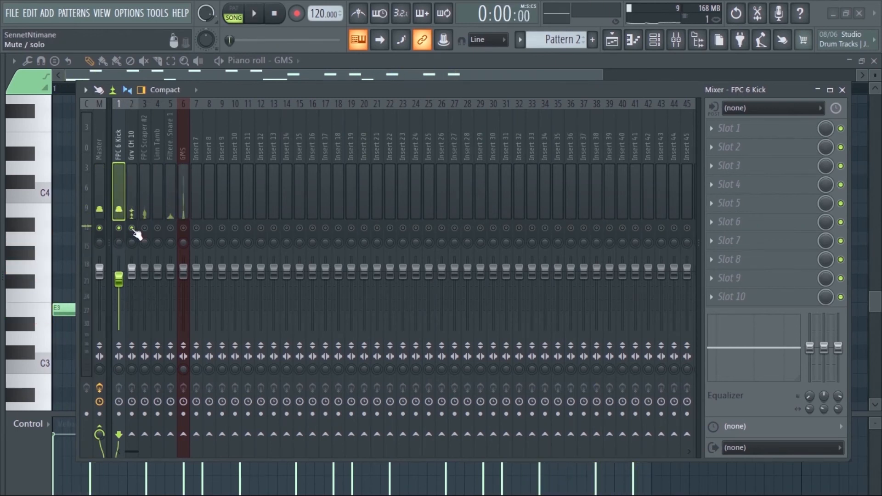
pyautogui.press('space')
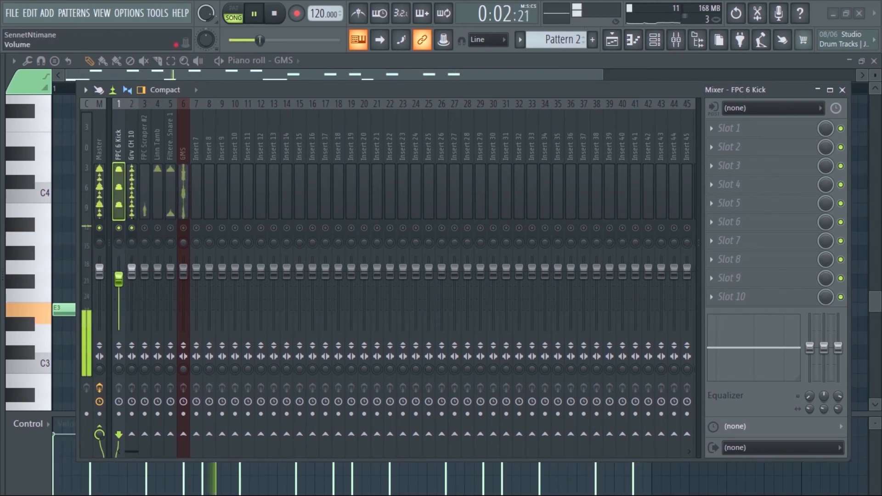
pyautogui.click(132, 237)
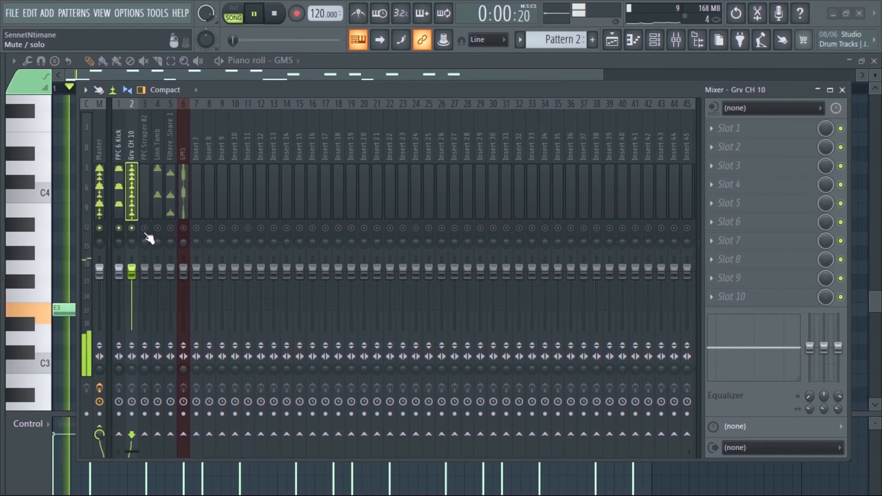
# Step: Add Fruity Parametric EQ 2 to the first effect slot of Grv CH 10, cutting with band 1 and slightly boosting band 7
pyautogui.click(755, 126)
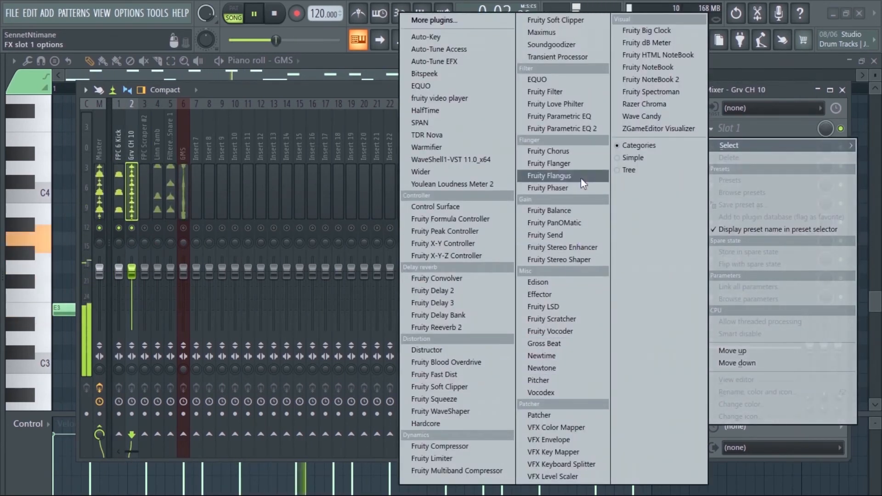
pyautogui.click(583, 129)
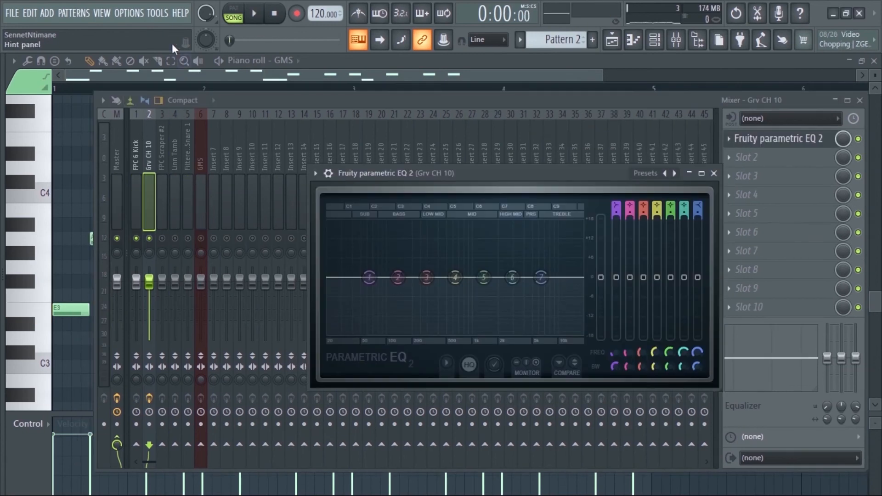
pyautogui.click(254, 13)
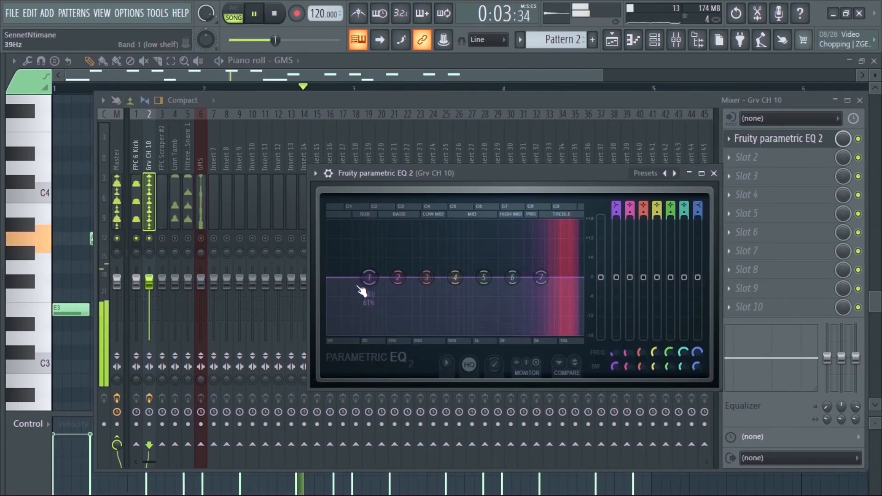
pyautogui.moveTo(369, 278); pyautogui.dragTo(507, 332)
pyautogui.moveTo(542, 278); pyautogui.dragTo(543, 263)
# Step: Add Fruity Reeverb 2 to Grv CH 10's second effect slot and adjust its wet level and stereo separation during playback
pyautogui.click(745, 157)
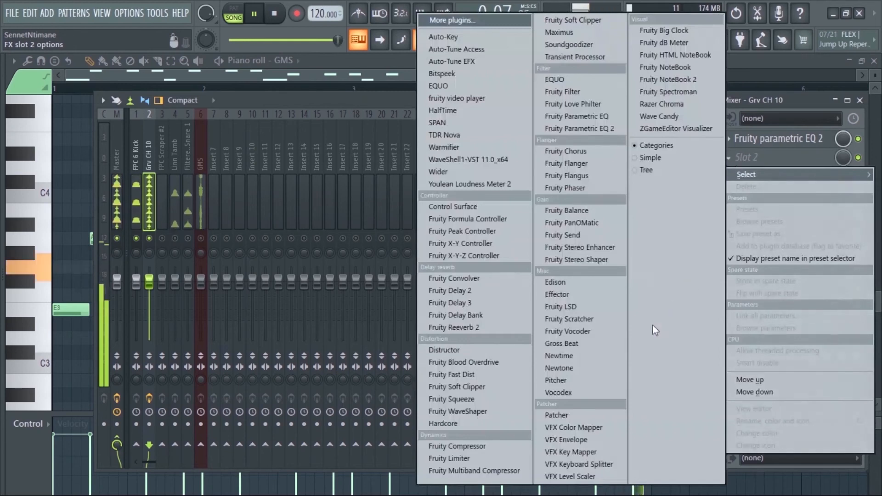
pyautogui.click(481, 326)
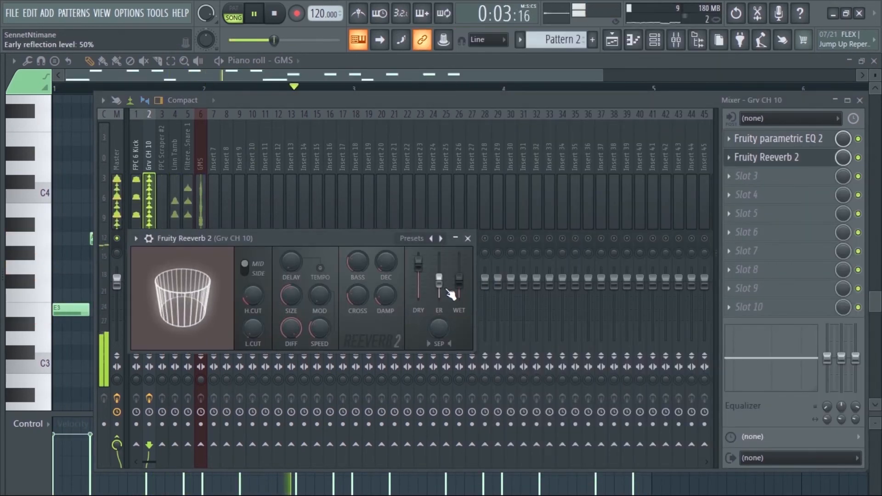
pyautogui.moveTo(459, 294); pyautogui.dragTo(418, 261)
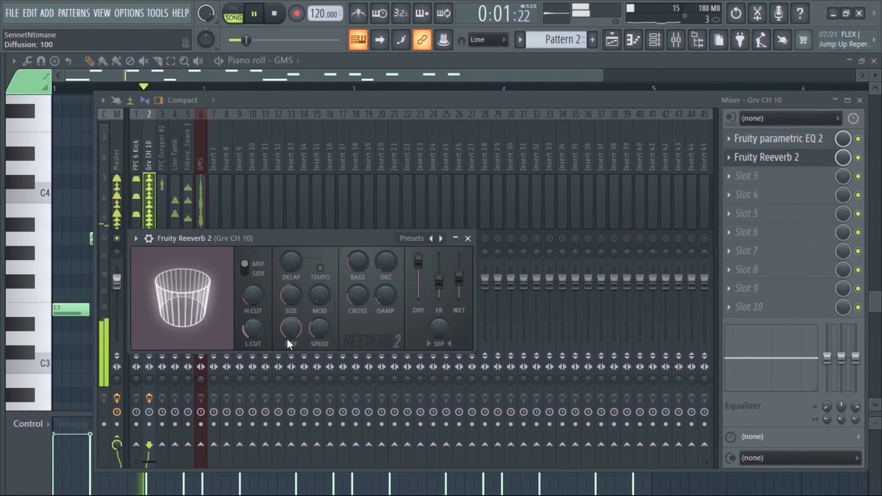
pyautogui.moveTo(438, 328); pyautogui.dragTo(439, 345)
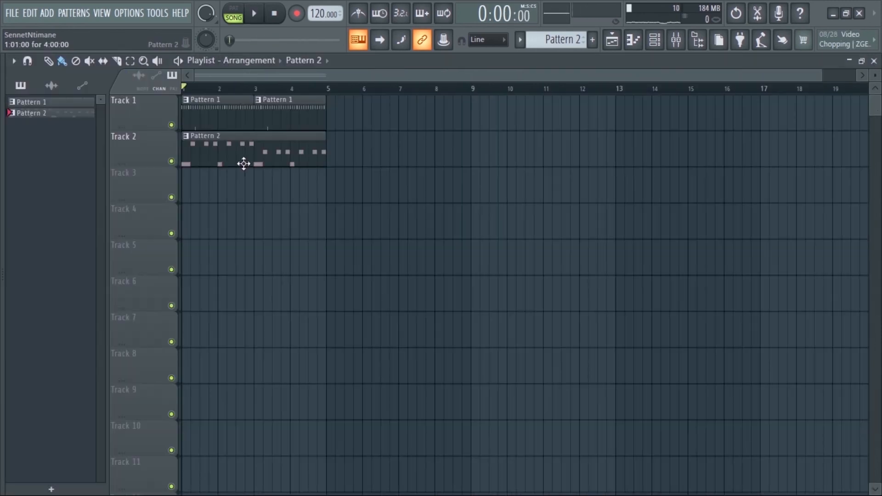
# Step: Open the channel rack over the playlist and switch to Pattern 1 with only the FPC 6 Kick channel selected
pyautogui.click(655, 41)
pyautogui.moveTo(419, 216); pyautogui.dragTo(480, 167)
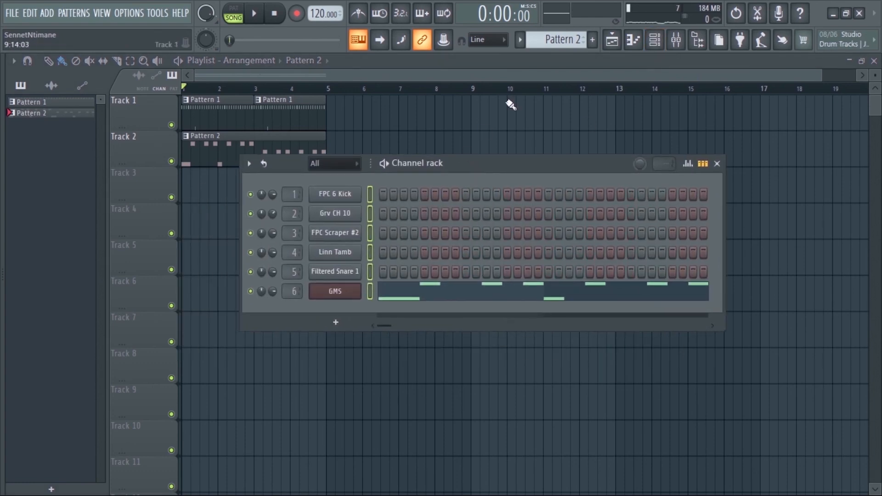
pyautogui.scroll(1, 558, 38)
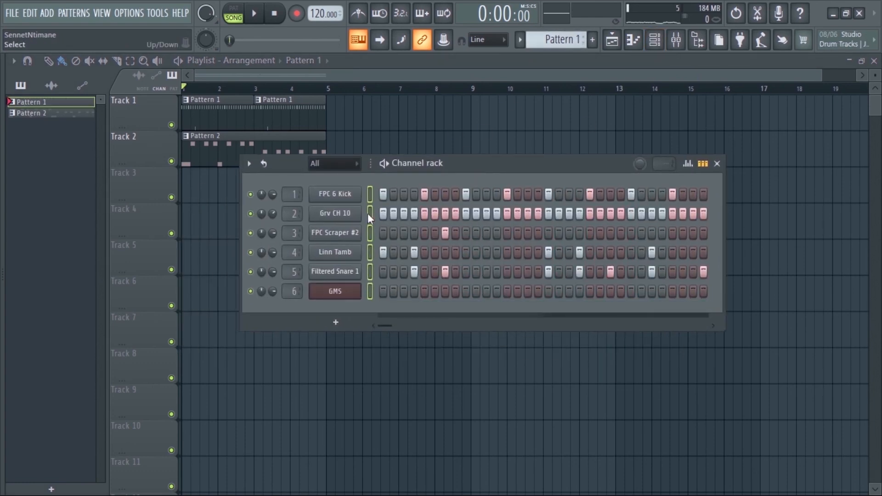
pyautogui.click(373, 192)
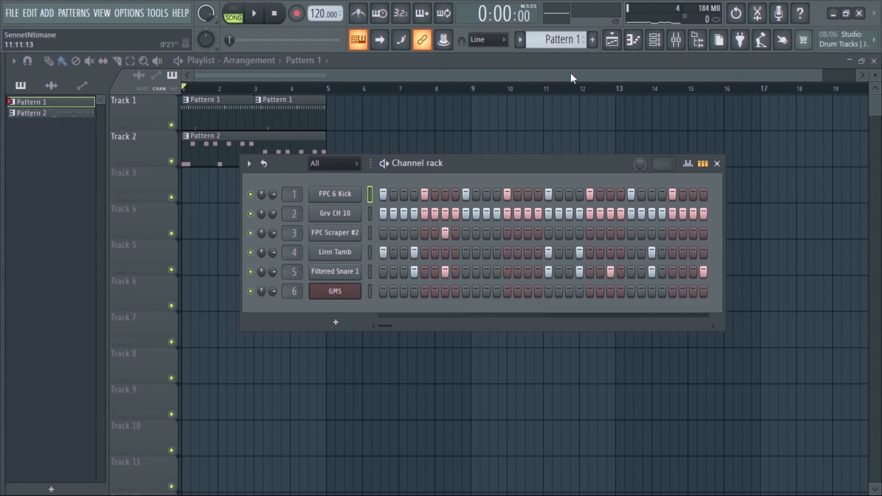
pyautogui.scroll(-2, 562, 40)
pyautogui.scroll(2, 561, 40)
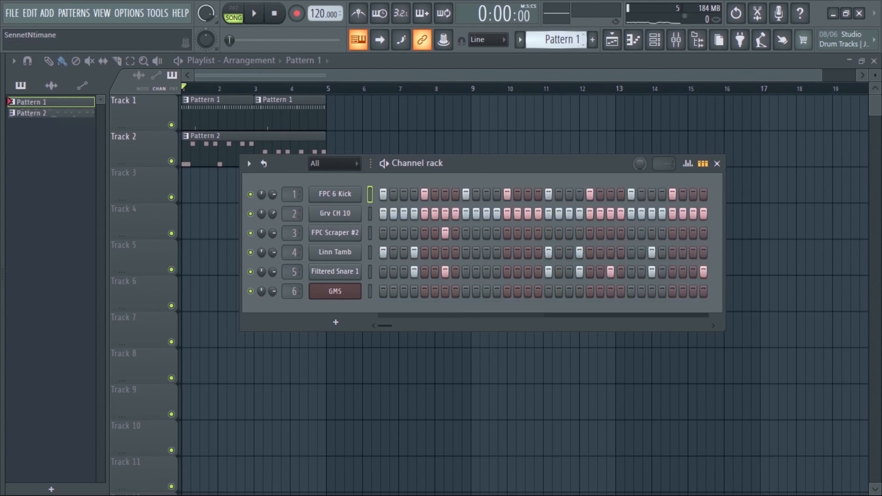
# Step: Move the GMS melody notes out of Pattern 2 into Pattern 6
pyautogui.scroll(-1, 562, 40)
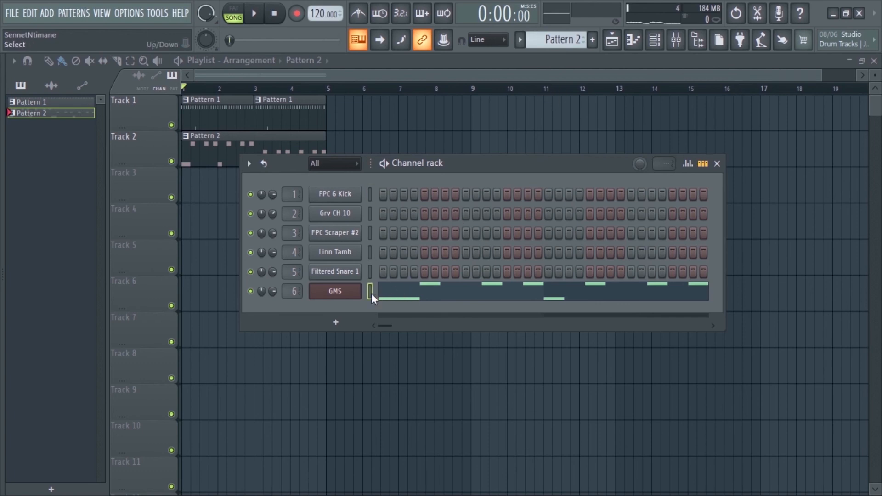
pyautogui.hotkey('ctrl', 'x')
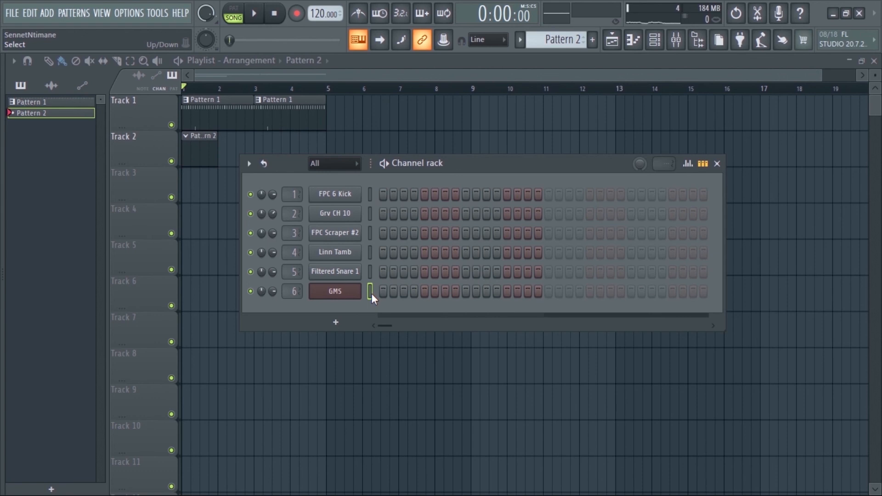
pyautogui.moveTo(565, 39); pyautogui.dragTo(562, 33)
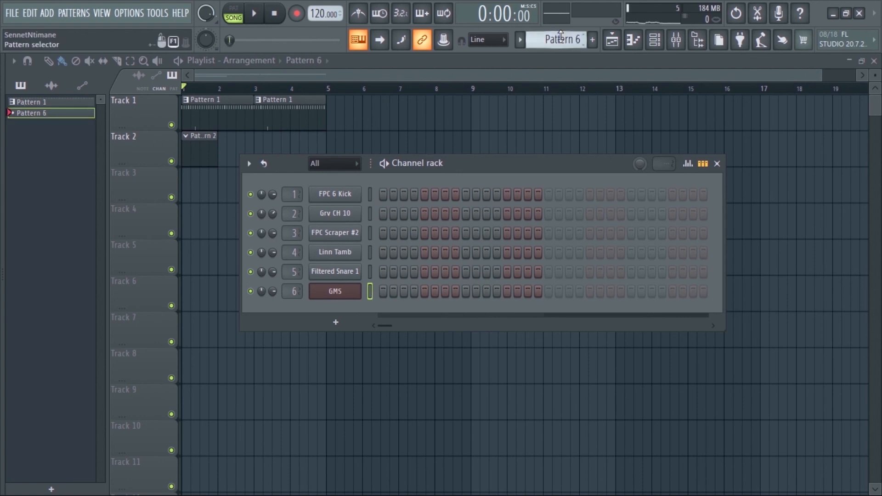
pyautogui.hotkey('ctrl', 'v')
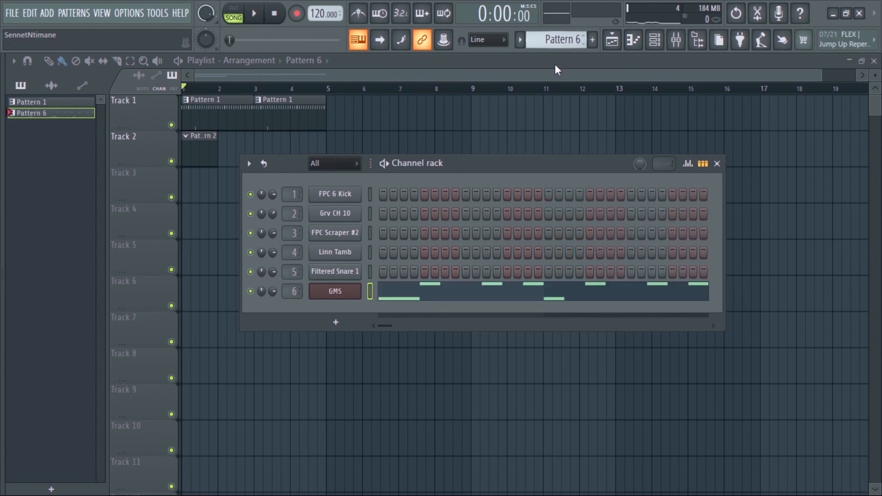
# Step: Move the Grv CH 10, FPC Scraper #2, Linn Tamb and Filtered Snare 1 steps from Pattern 1 to Pattern 2
pyautogui.moveTo(549, 37)
pyautogui.mouseDown()
pyautogui.moveTo(549, 46)
pyautogui.moveTo(548, 37)
pyautogui.mouseUp()
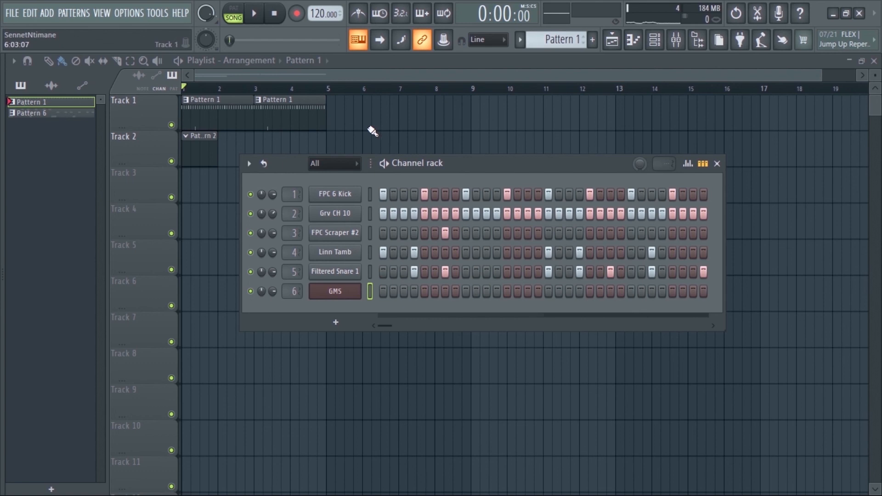
pyautogui.click(369, 235)
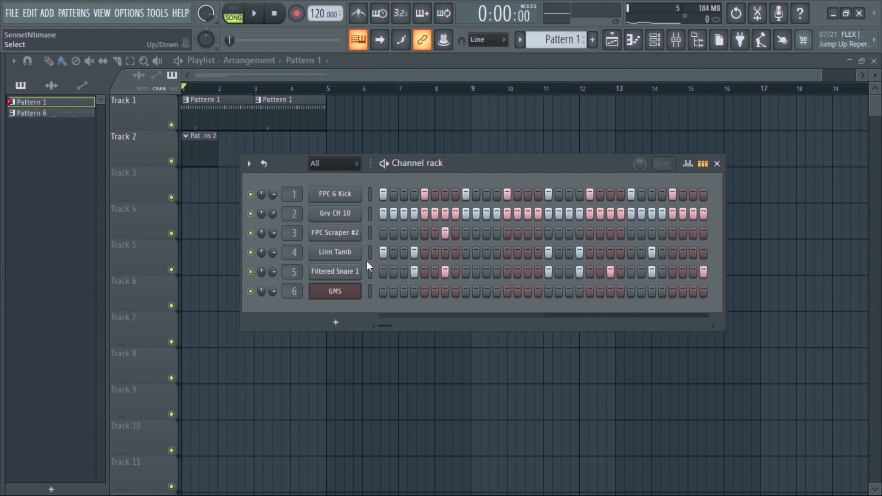
pyautogui.hotkey('ctrl', 'x')
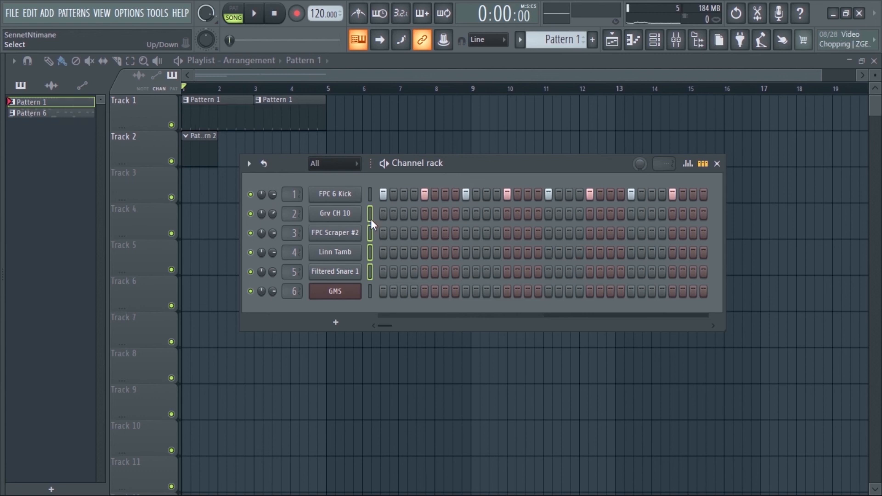
pyautogui.moveTo(556, 39); pyautogui.dragTo(557, 35)
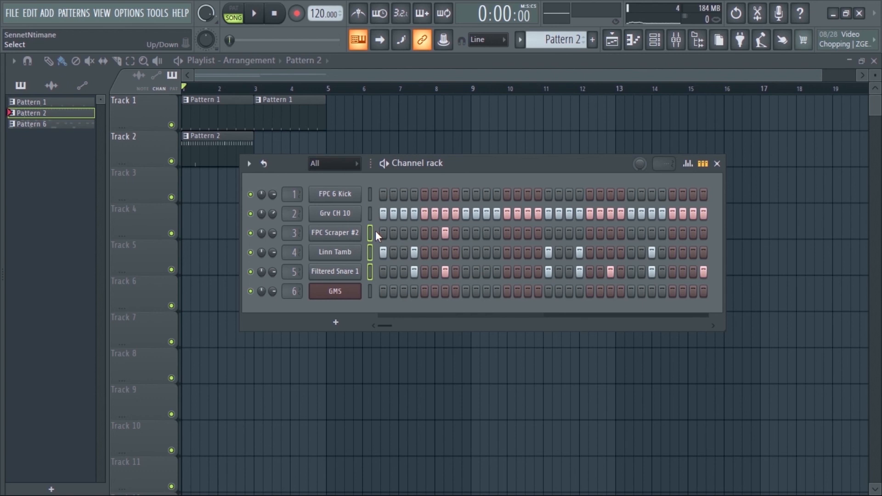
# Step: Move the FPC Scraper #2, Linn Tamb and Filtered Snare 1 steps from Pattern 2 to Pattern 3
pyautogui.hotkey('ctrl', 'x')
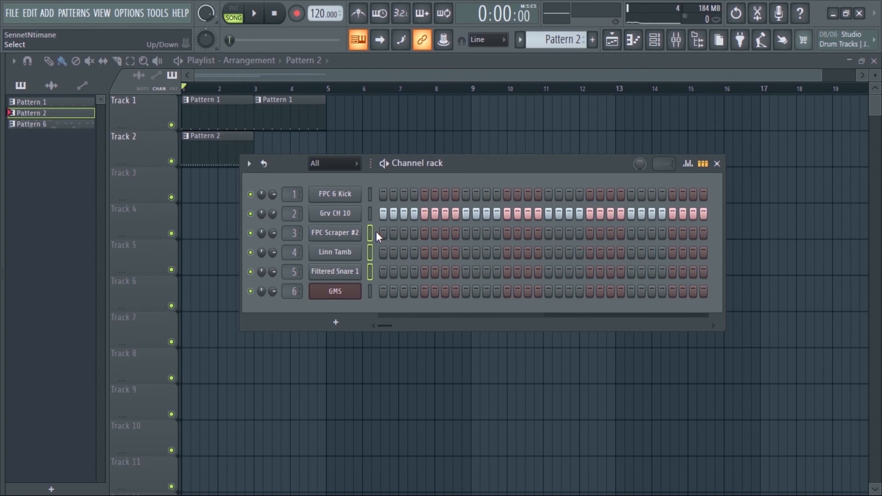
pyautogui.moveTo(564, 40); pyautogui.dragTo(564, 33)
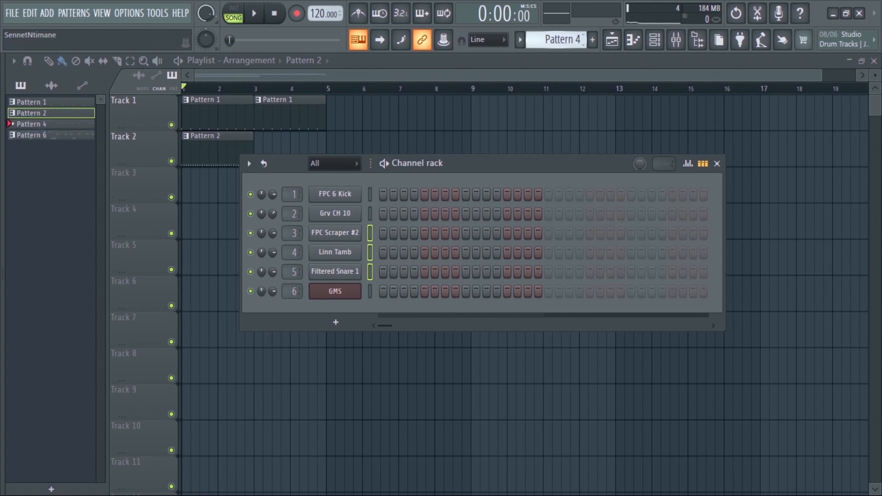
pyautogui.hotkey('ctrl', 'v')
# Step: Move the Linn Tamb and Filtered Snare 1 steps from Pattern 3 to Pattern 4, leaving only FPC Scraper #2 in Pattern 3
pyautogui.rightClick(370, 233)
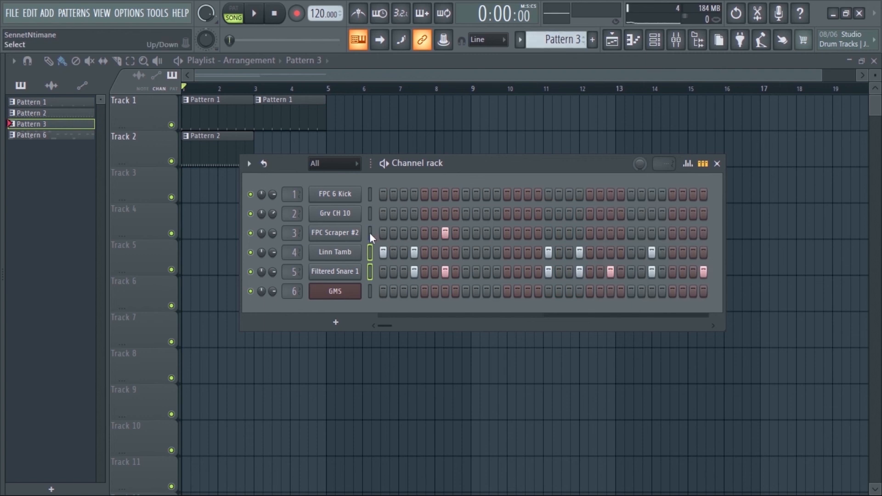
pyautogui.hotkey('ctrl', 'x')
pyautogui.hotkey('ctrl', 'v')
pyautogui.moveTo(562, 40); pyautogui.dragTo(560, 69)
# Step: Move the Filtered Snare 1 steps from Pattern 4 to Pattern 5 and delete the Pattern 2 clip from playlist Track 2
pyautogui.rightClick(370, 252)
pyautogui.hotkey('ctrl', 'x')
pyautogui.hotkey('ctrl', 'v')
pyautogui.rightClick(237, 147)
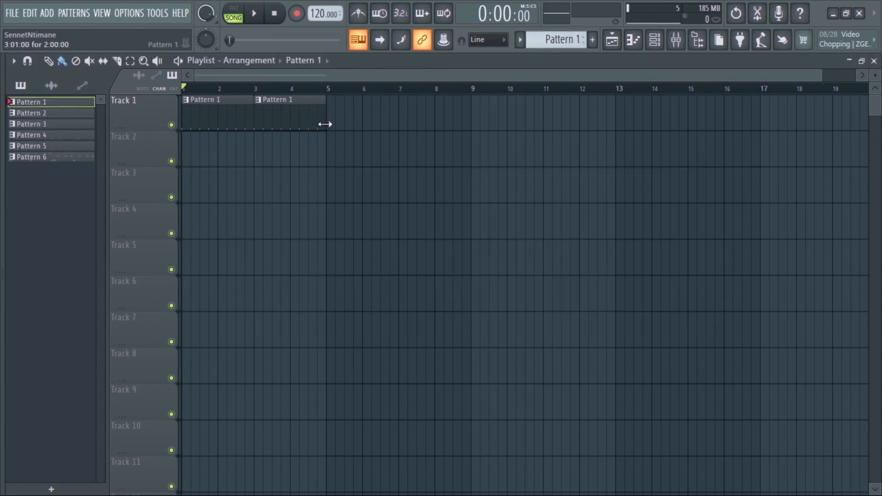
# Step: Fill Track 1 with Pattern 1 clips and Track 2 with Pattern 2 clips up to bar 17, and play back each addition
pyautogui.moveTo(334, 124)
pyautogui.mouseDown()
pyautogui.moveTo(484, 142)
pyautogui.moveTo(696, 132)
pyautogui.moveTo(484, 199)
pyautogui.moveTo(437, 148)
pyautogui.mouseUp()
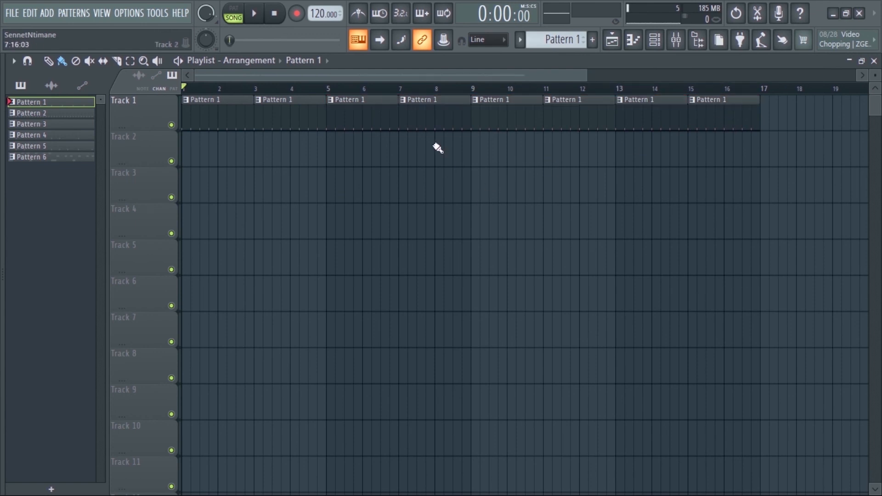
pyautogui.click(257, 15)
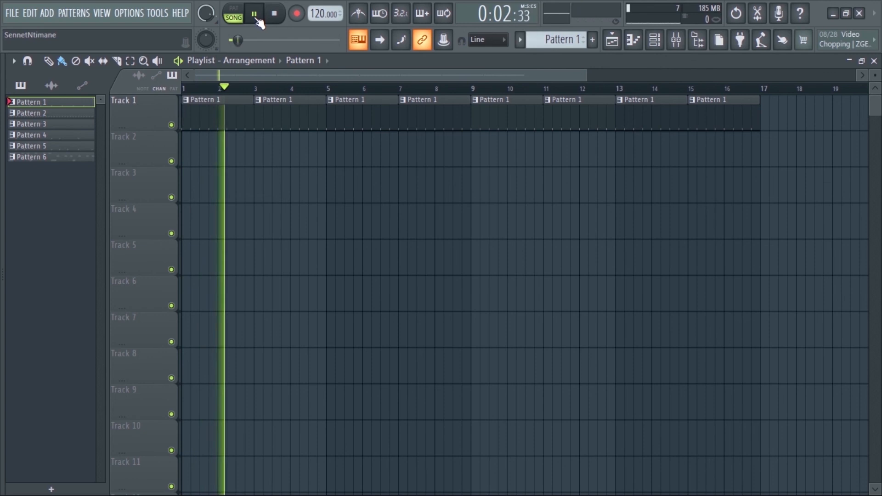
pyautogui.press('space')
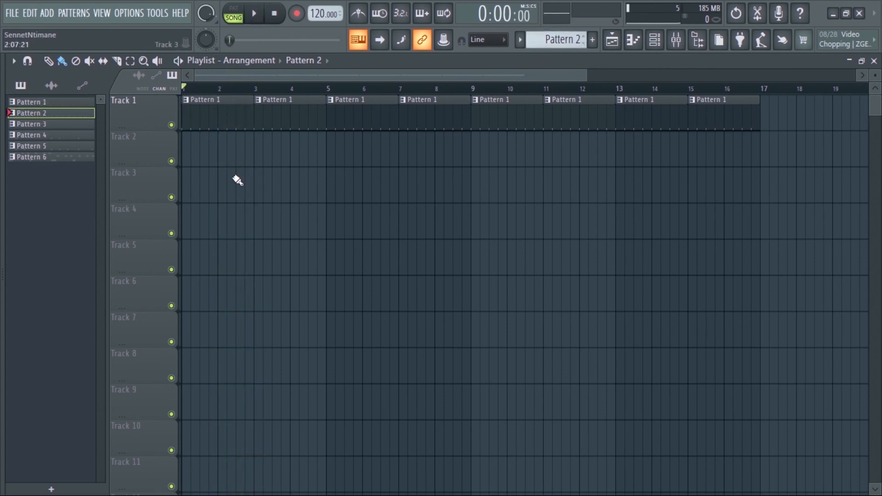
pyautogui.moveTo(189, 158); pyautogui.dragTo(697, 173)
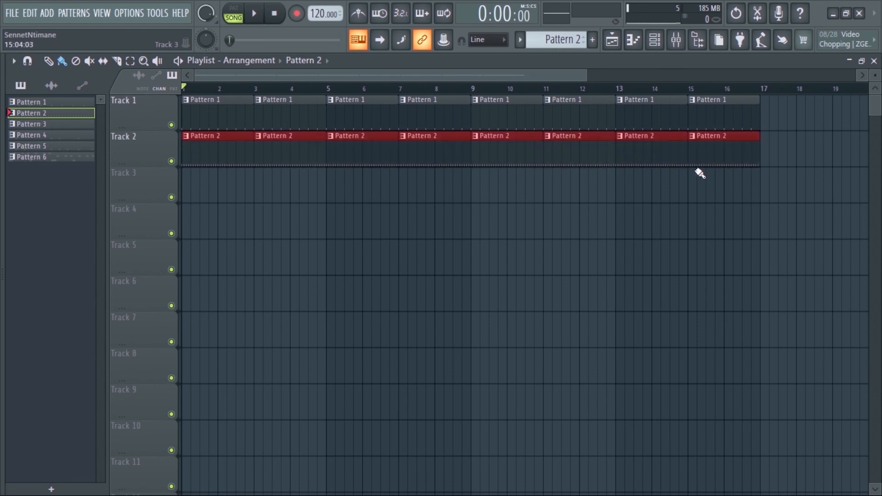
pyautogui.press('space')
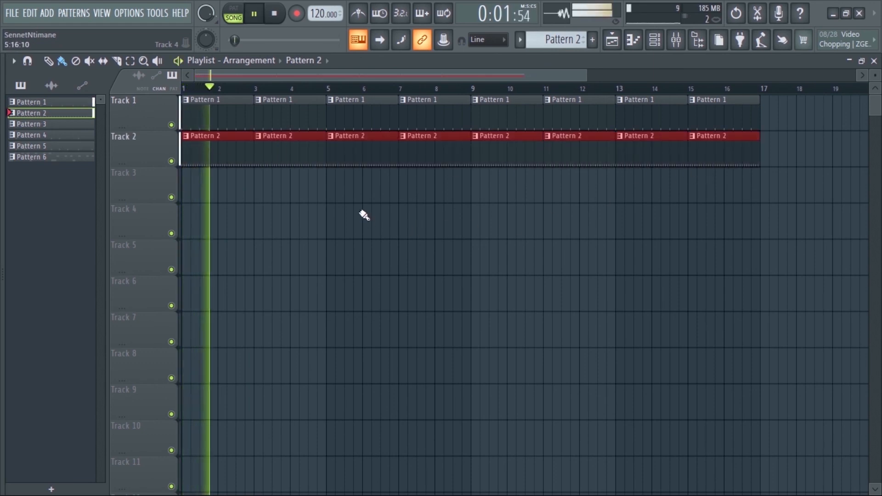
pyautogui.press('space')
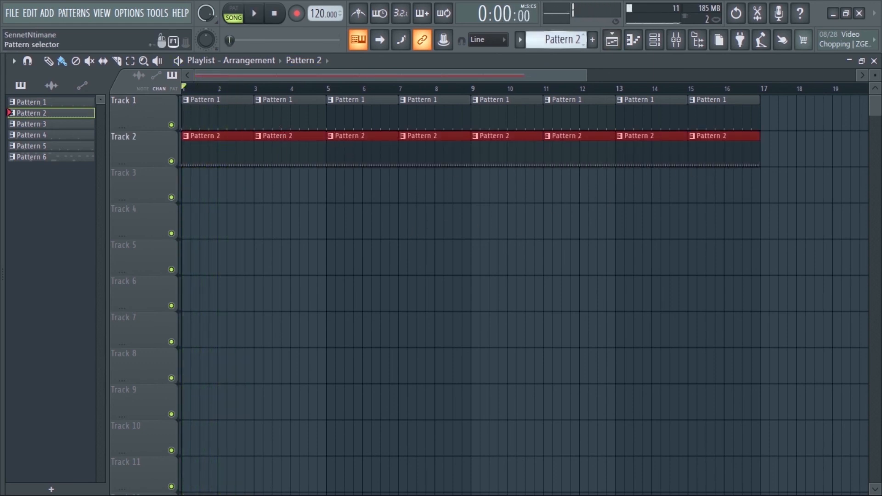
# Step: Place Pattern 3 clips on Track 3 and Pattern 4 clips on Track 4, both from bar 5 to bar 17
pyautogui.moveTo(343, 178); pyautogui.dragTo(700, 206)
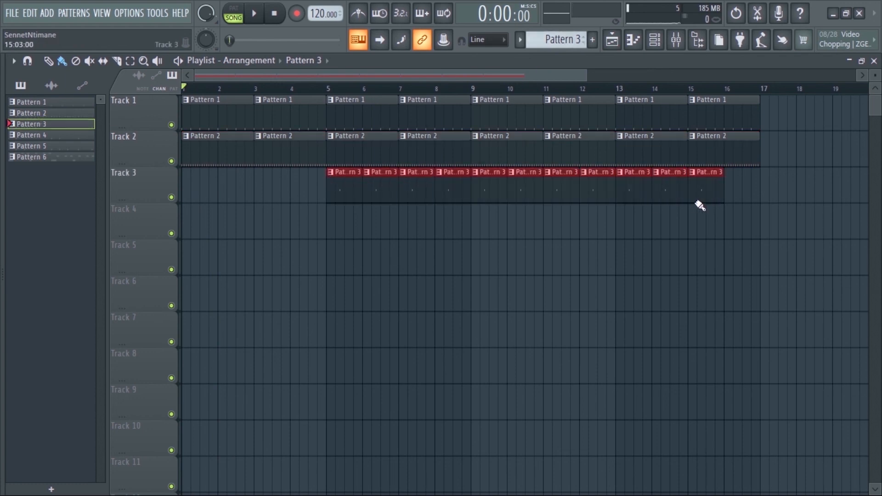
pyautogui.press('space')
pyautogui.click(32, 135)
pyautogui.moveTo(343, 217)
pyautogui.mouseDown()
pyautogui.moveTo(643, 238)
pyautogui.moveTo(717, 230)
pyautogui.mouseUp()
pyautogui.click(274, 14)
# Step: Fill Track 5 with Pattern 5 clips from bar 1 to bar 17 and play the song
pyautogui.click(32, 146)
pyautogui.moveTo(187, 264); pyautogui.dragTo(717, 264)
pyautogui.click(255, 15)
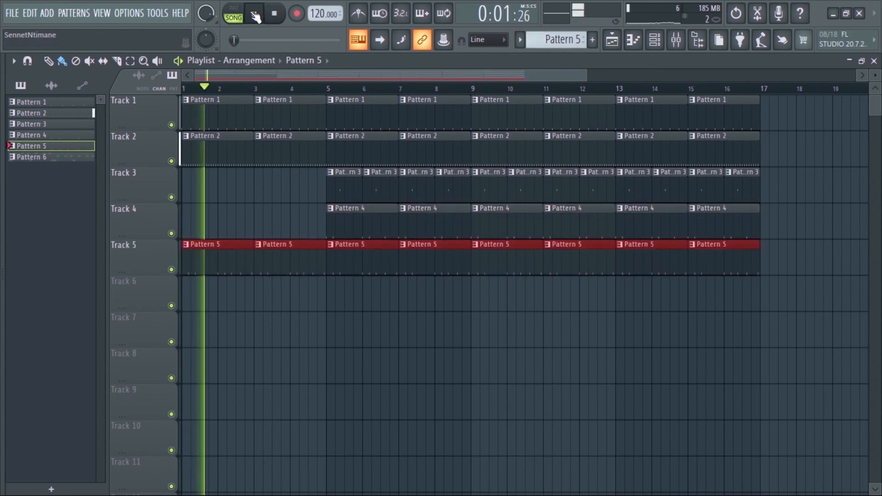
# Step: Place Pattern 6 clips along Track 6 up to bar 17 and delete the one in the first four bars
pyautogui.click(32, 157)
pyautogui.moveTo(195, 298); pyautogui.dragTo(669, 303)
pyautogui.press('space')
pyautogui.rightClick(253, 299)
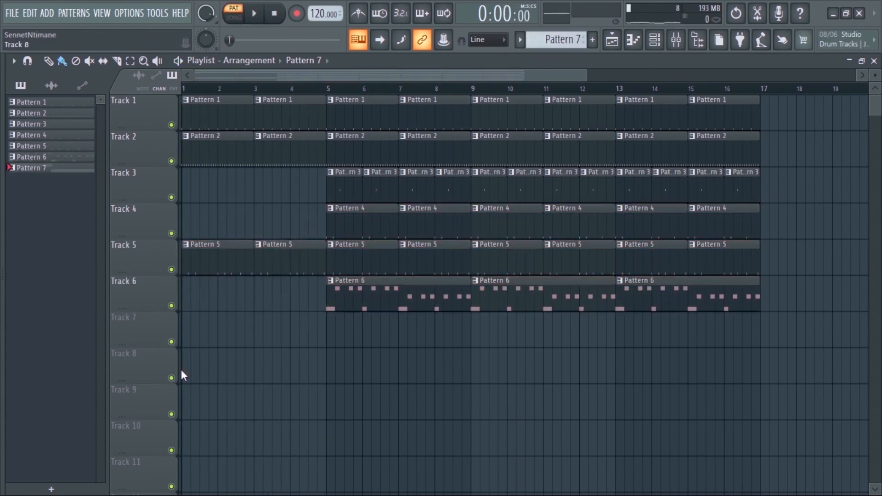
# Step: Place Pattern 7 clips on Track 7 from bar 1 to bar 17 and delete the Pattern 6 clip at bar 5
pyautogui.moveTo(191, 373); pyautogui.dragTo(717, 373)
pyautogui.moveTo(227, 357); pyautogui.dragTo(226, 321)
pyautogui.rightClick(359, 303)
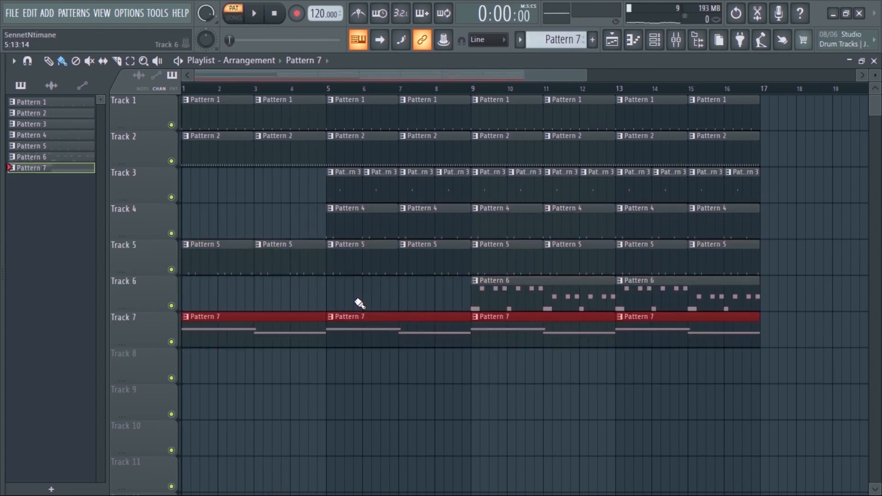
# Step: Delete the Pattern 3 and Pattern 4 clips before bar 9 on Tracks 3 and 4, and play back the song
pyautogui.press('space')
pyautogui.moveTo(587, 75); pyautogui.dragTo(855, 75)
pyautogui.rightClick(276, 184)
pyautogui.rightClick(327, 220)
pyautogui.press('space')
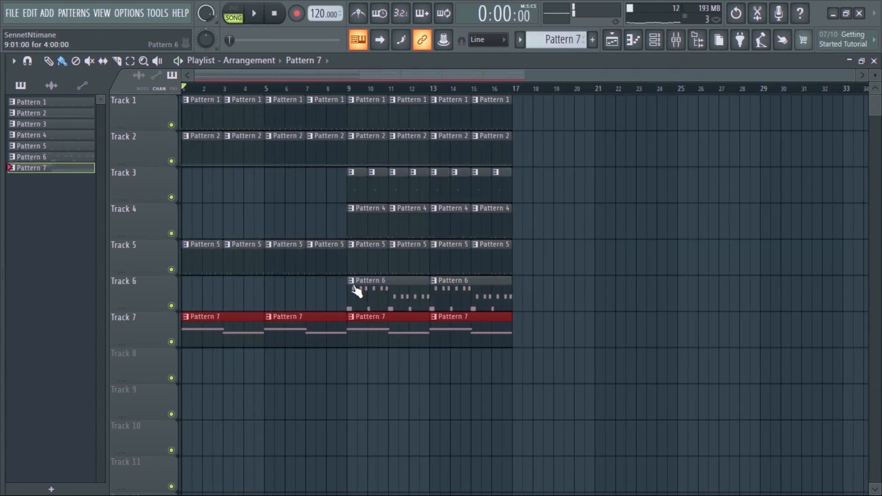
# Step: Duplicate the two Pattern 6 clips on Track 6 to bars 17–24 and delete the originals before bar 17
pyautogui.moveTo(355, 292); pyautogui.dragTo(478, 296)
pyautogui.hotkey('ctrl', 'b')
pyautogui.rightClick(428, 295)
pyautogui.rightClick(459, 295)
# Step: Extend the clips on Tracks 1 to 5 and Track 7 by eight bars up to bar 25 and play the arrangement
pyautogui.moveTo(546, 98); pyautogui.dragTo(356, 258)
pyautogui.moveTo(369, 216); pyautogui.dragTo(534, 216)
pyautogui.moveTo(524, 343); pyautogui.dragTo(363, 324)
pyautogui.moveTo(363, 328); pyautogui.dragTo(529, 329)
pyautogui.press('space')
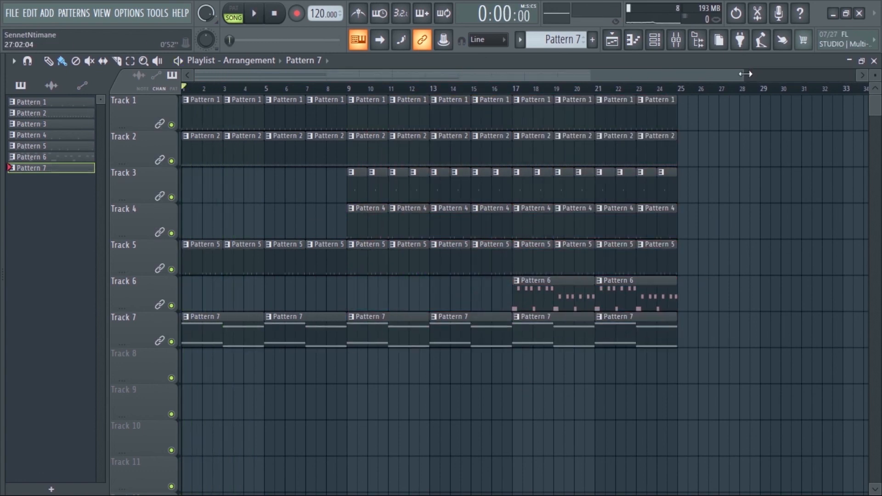
pyautogui.moveTo(745, 74); pyautogui.dragTo(855, 75)
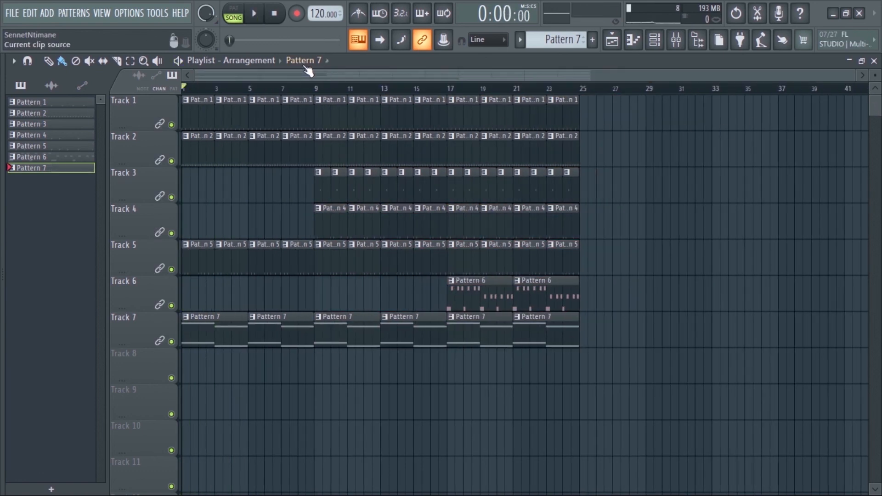
pyautogui.press('space')
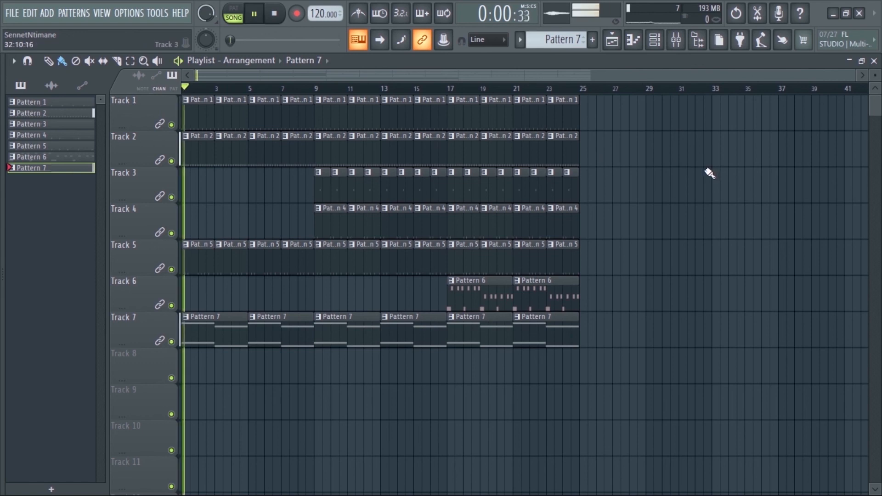